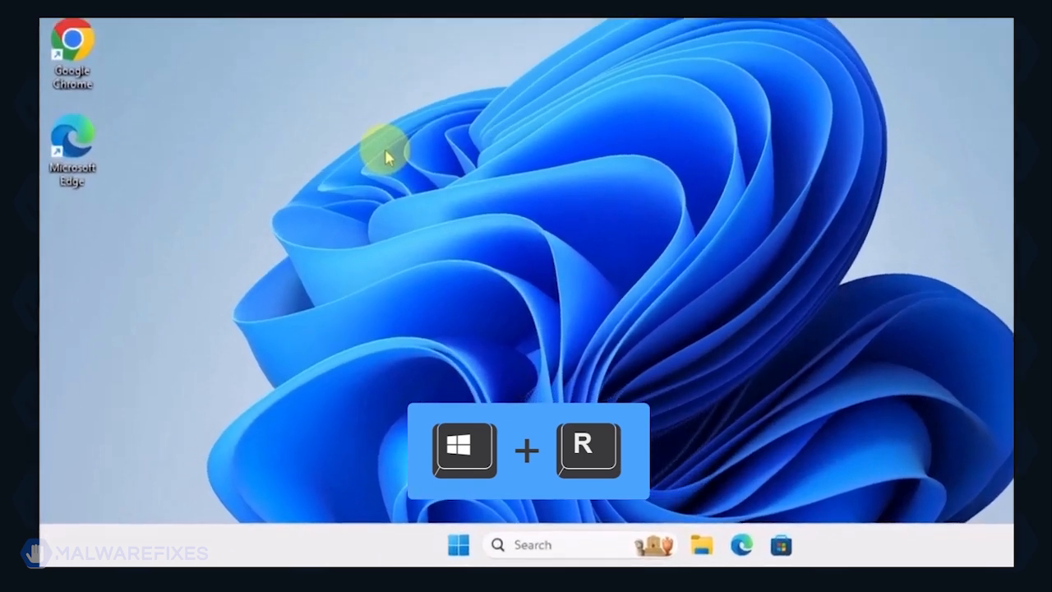
- Run msconfig to open the System Configuration utility
key(super+r)
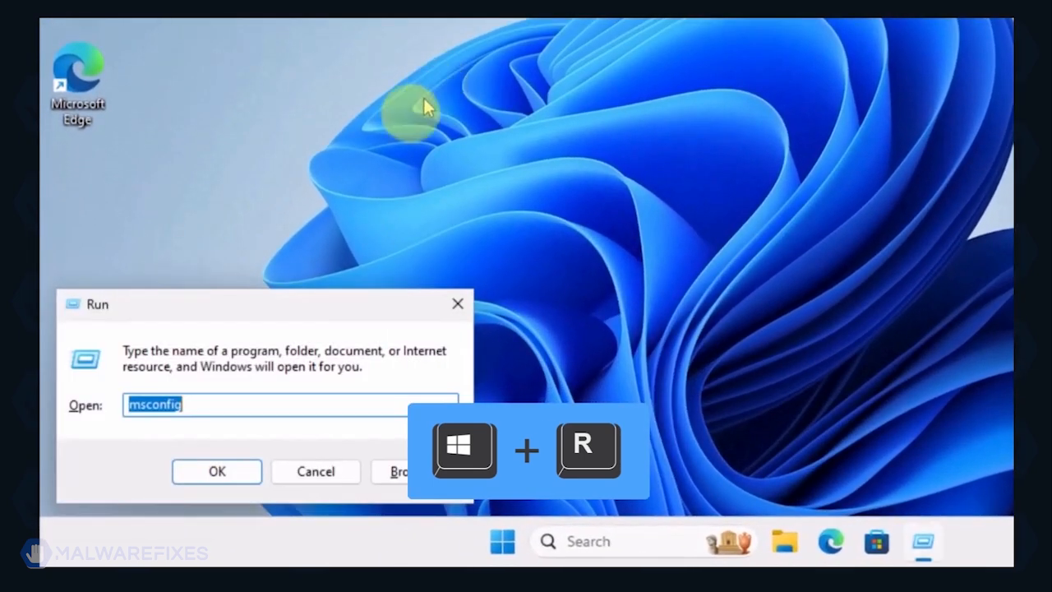
click(244, 409)
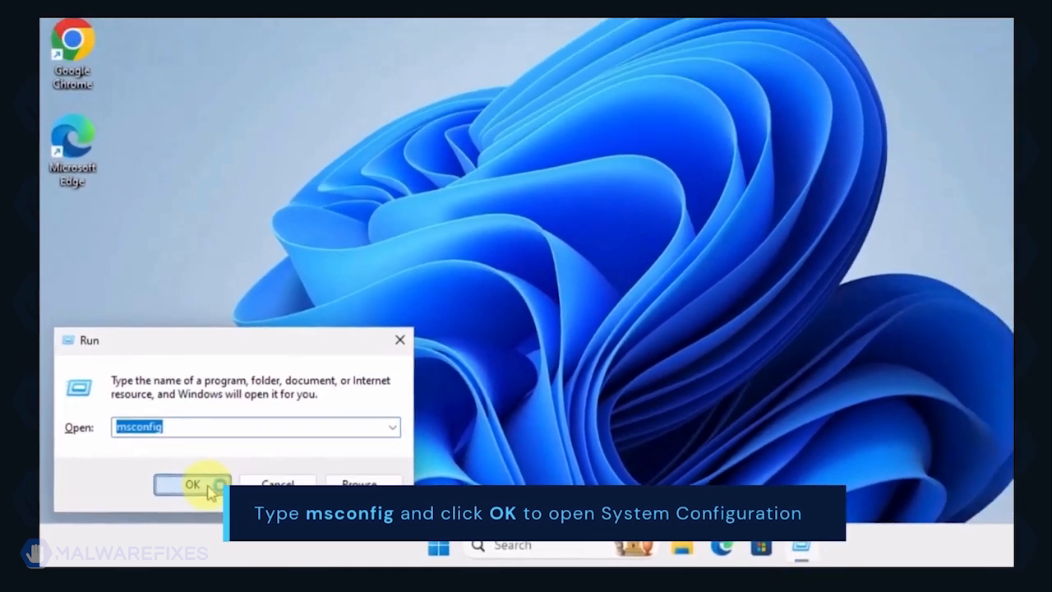
click(235, 475)
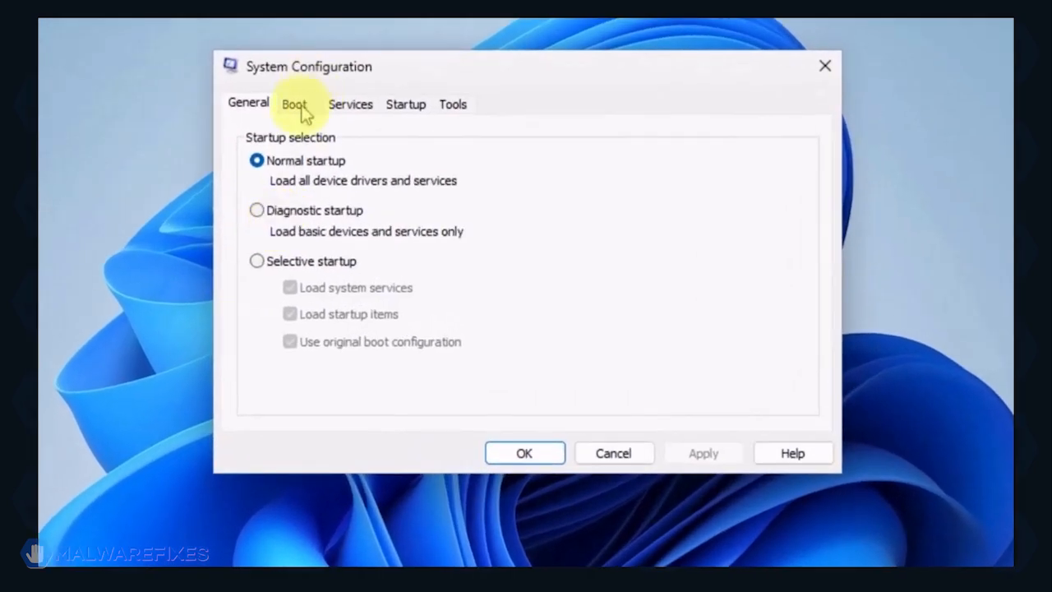
- Set Windows 11 to Safe boot with the Network option, apply the change and restart the computer
click(296, 105)
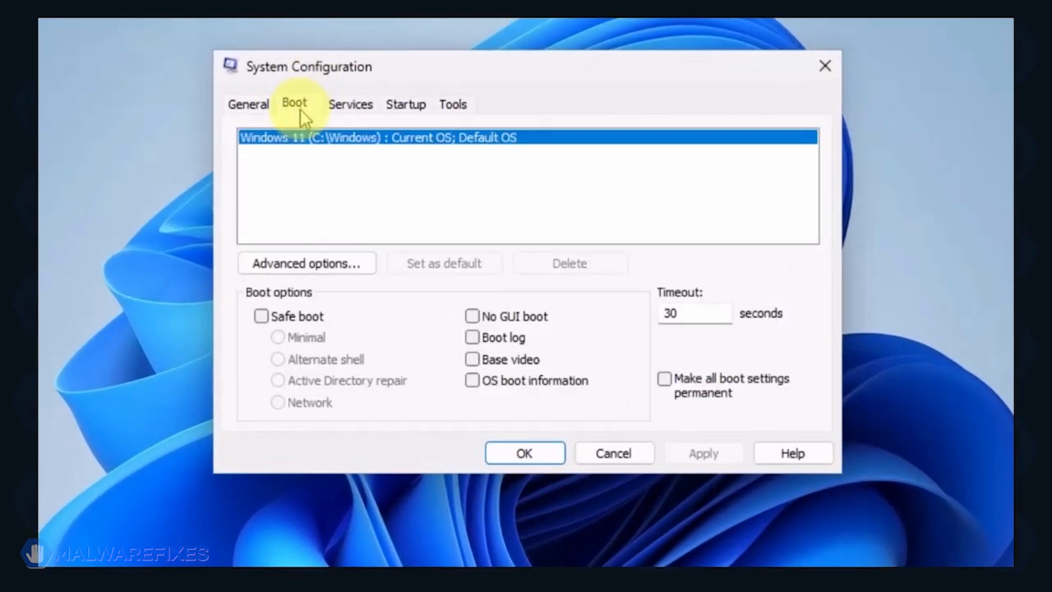
click(261, 317)
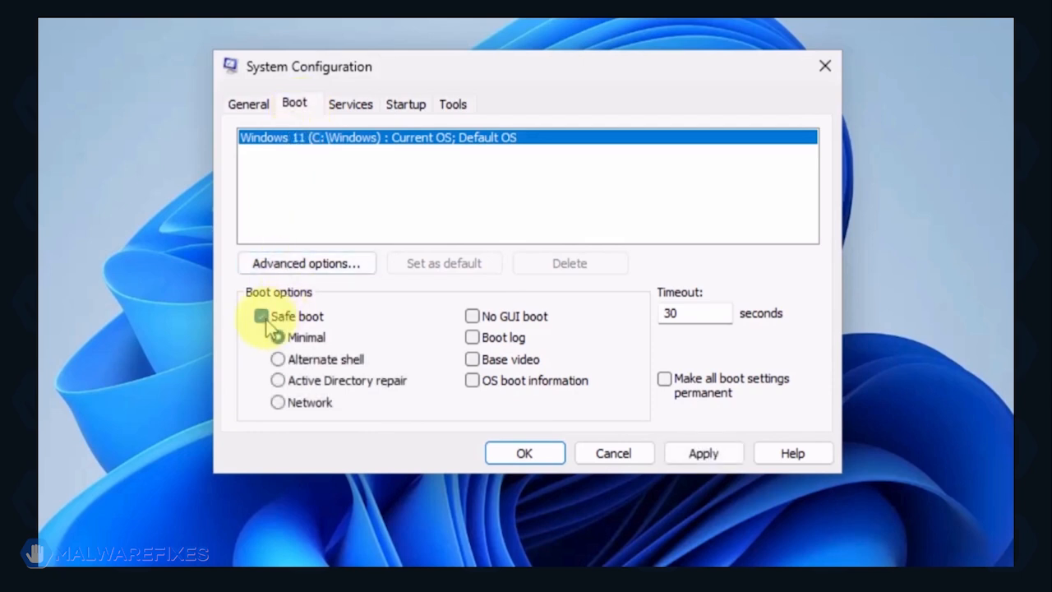
click(279, 403)
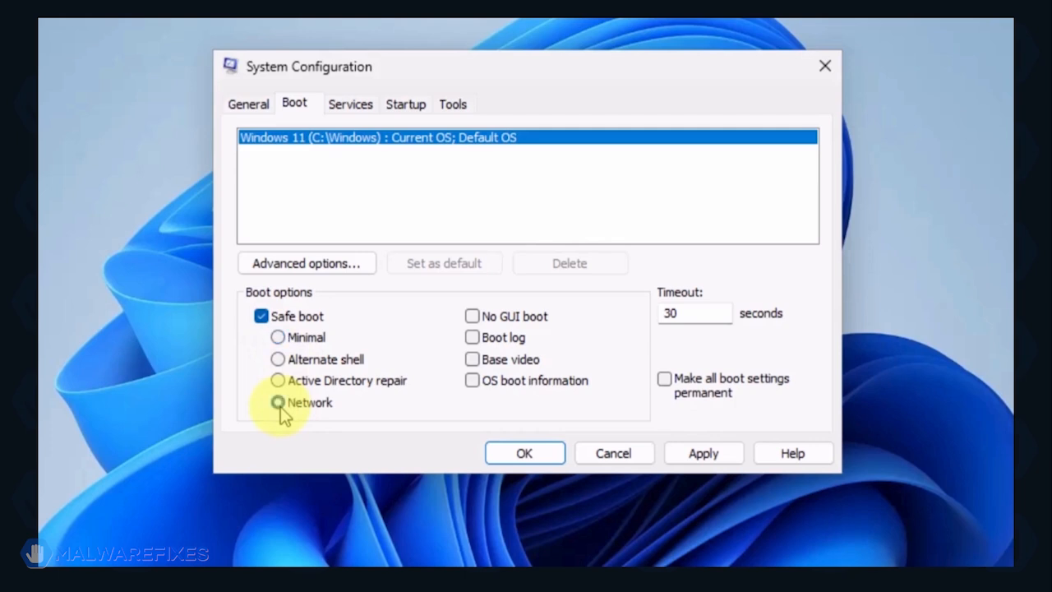
click(713, 454)
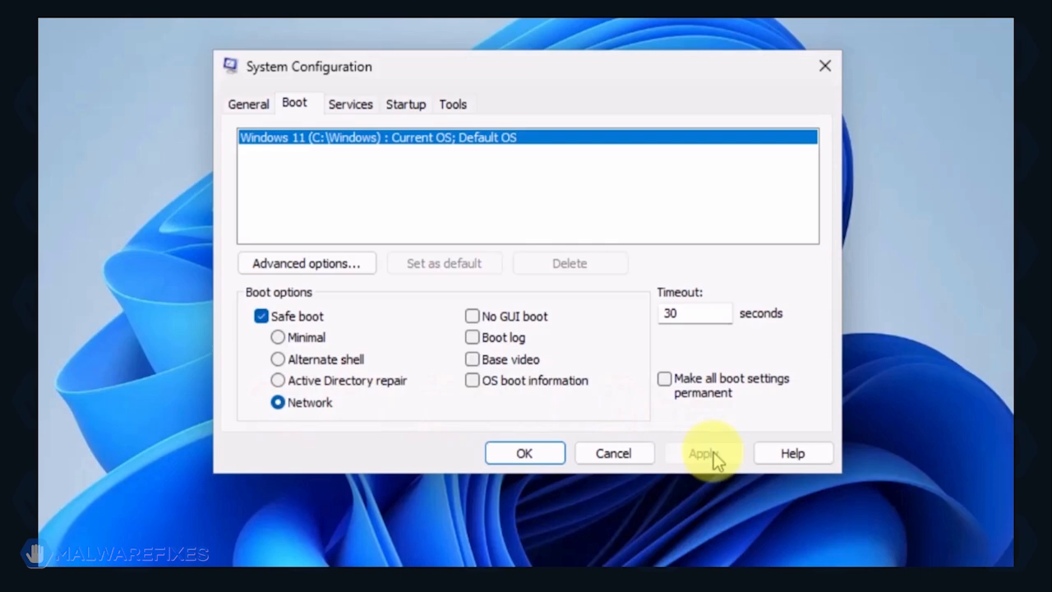
click(503, 458)
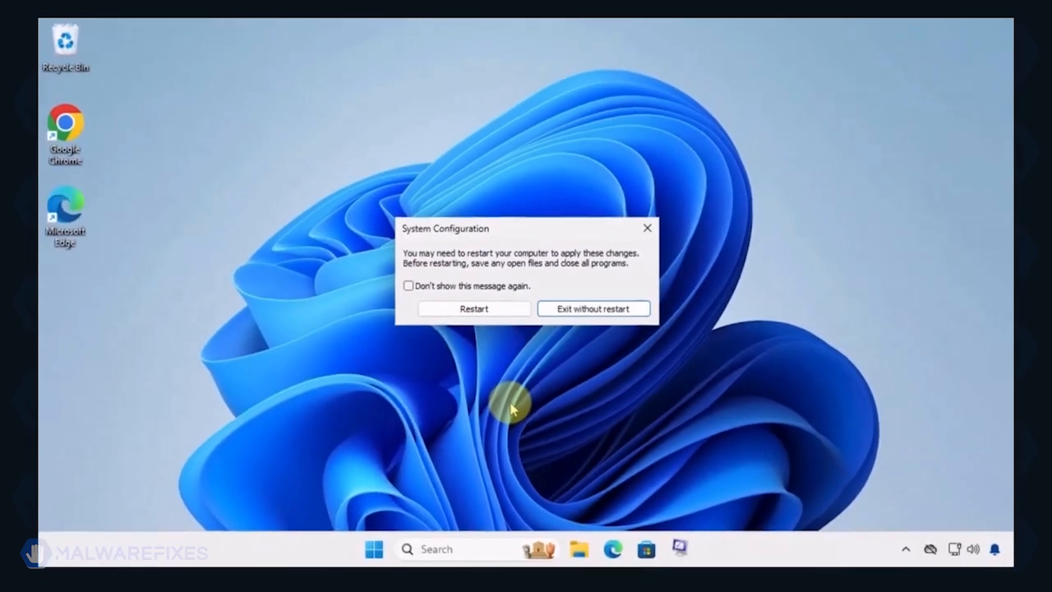
click(493, 314)
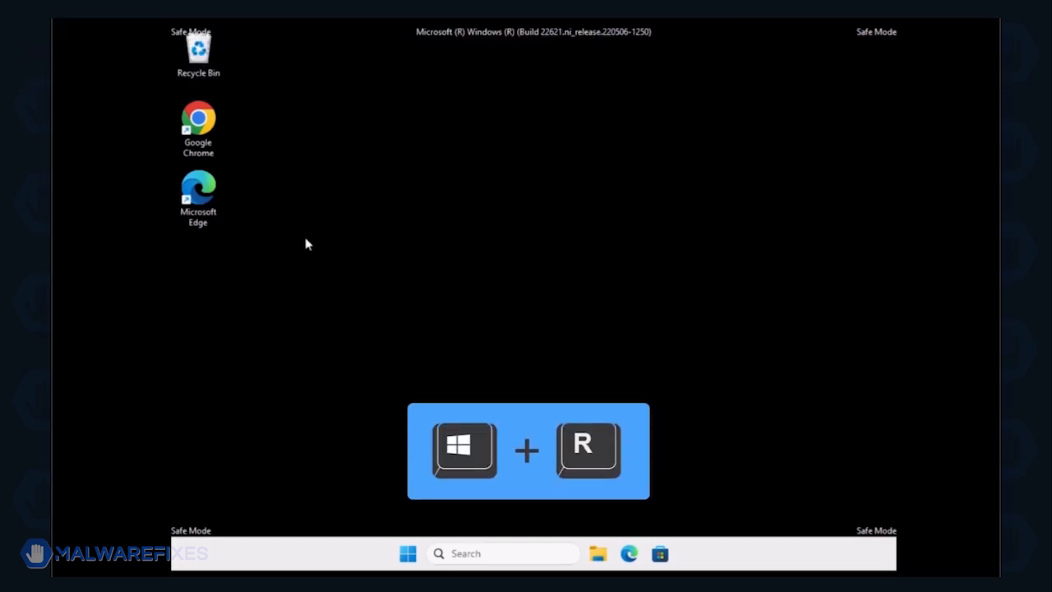
- Run appwiz.cpl to open the list of installed programs
click(189, 394)
key(super+r)
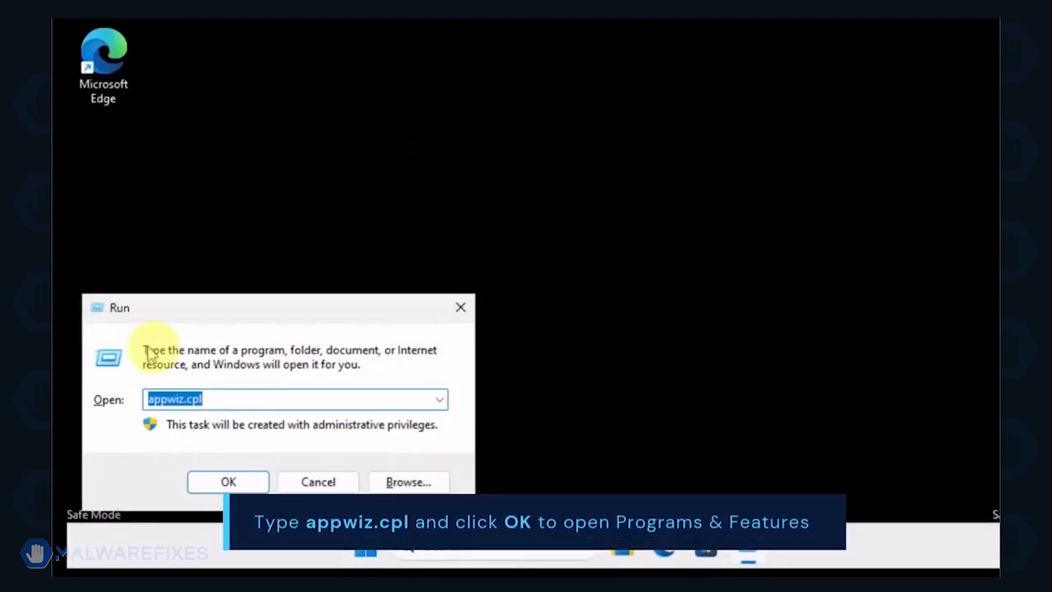
click(229, 400)
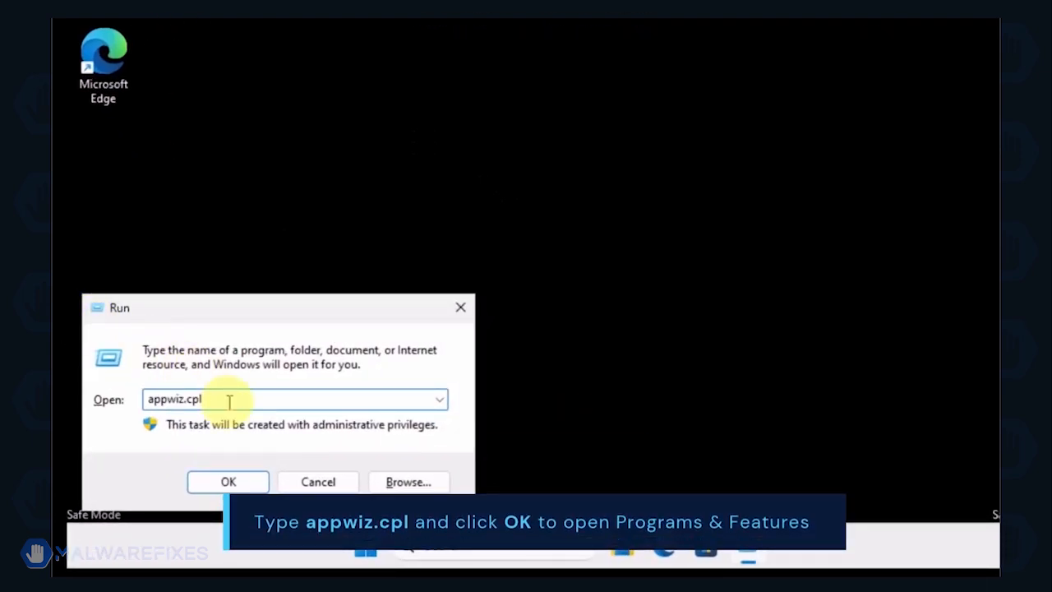
click(228, 481)
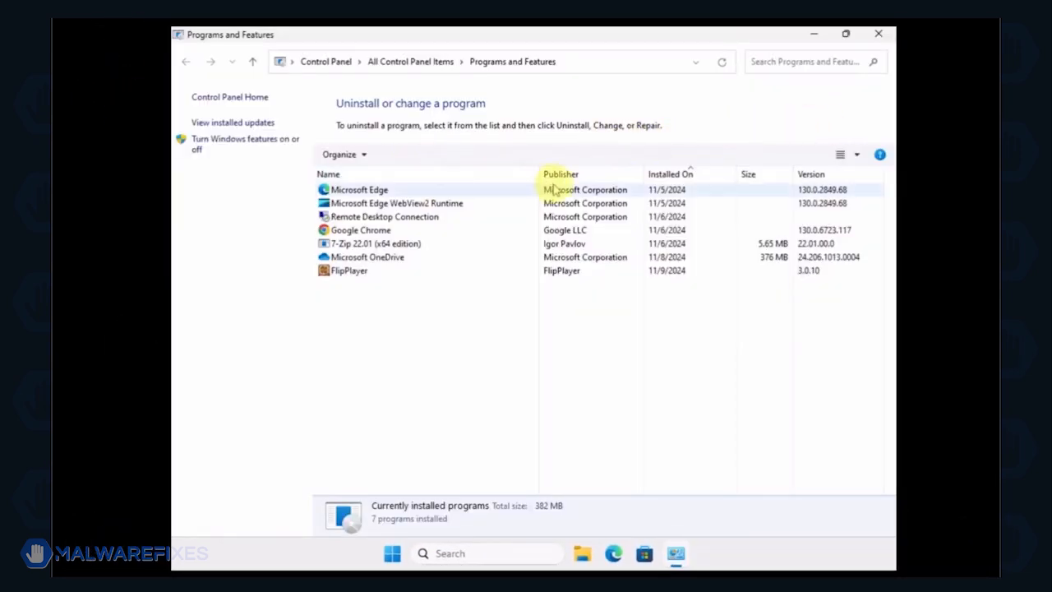
- Sort the programs by newest installation date, uninstall FlipPlayer and close the program list
click(671, 175)
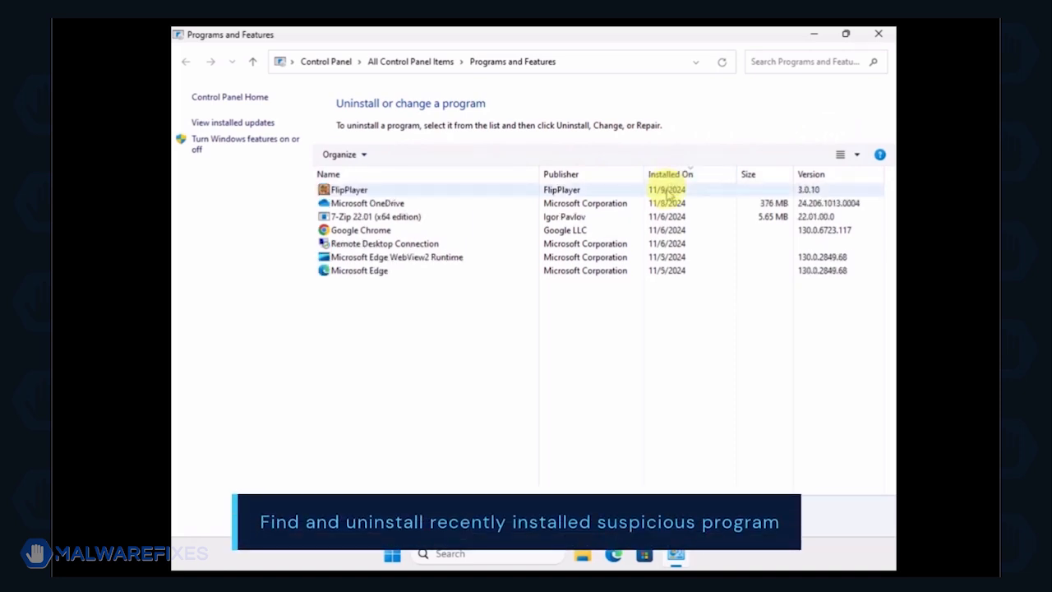
click(667, 192)
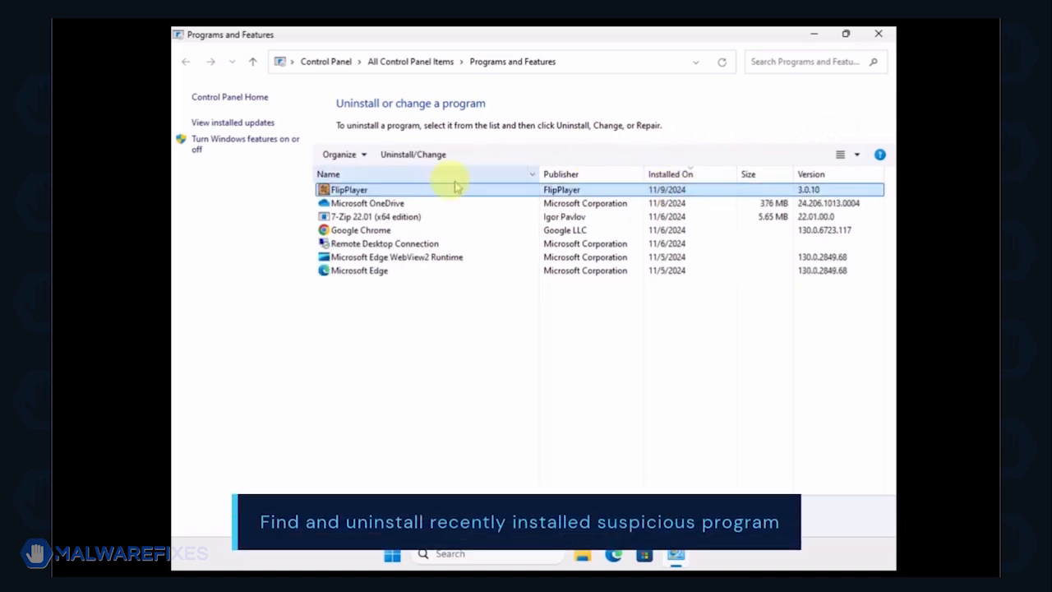
click(410, 160)
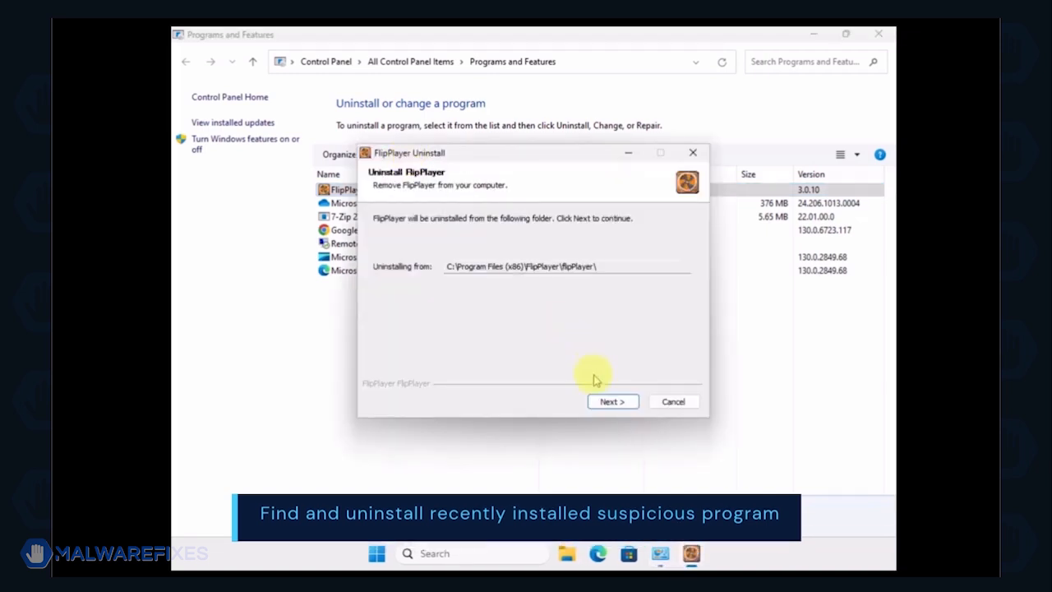
click(607, 402)
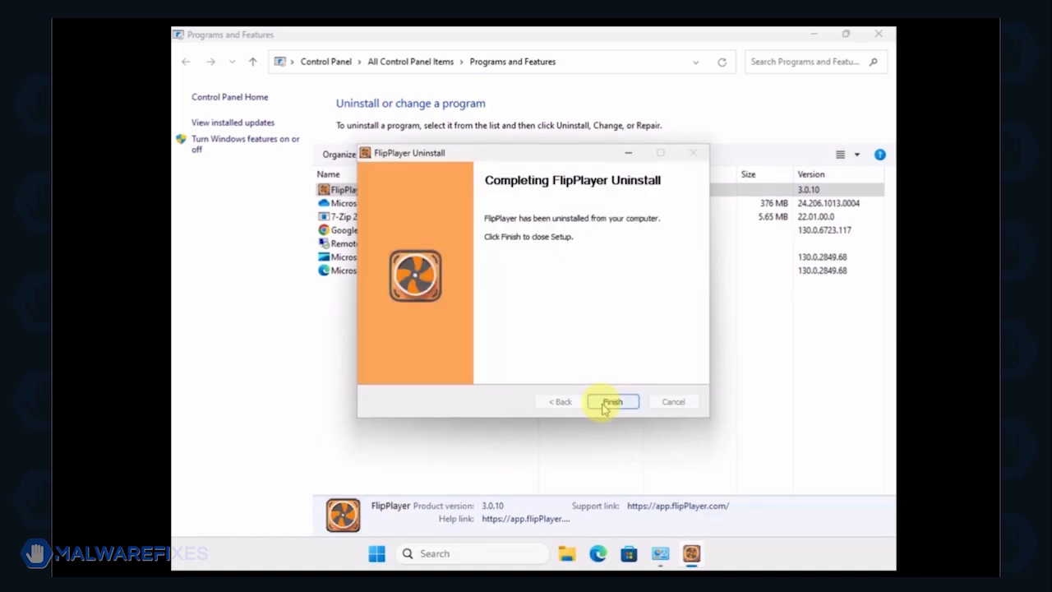
click(610, 402)
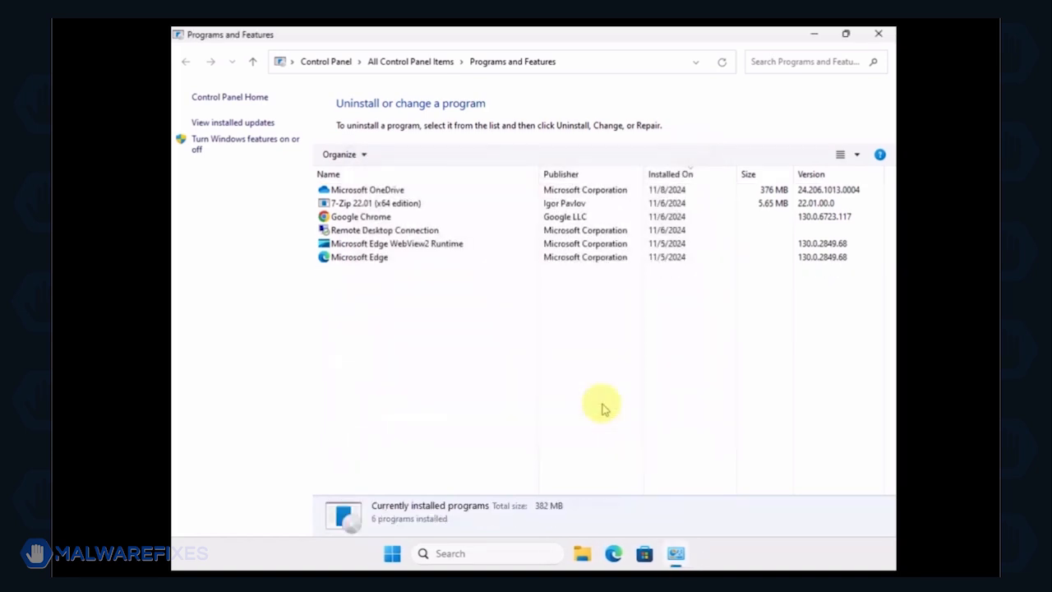
click(878, 37)
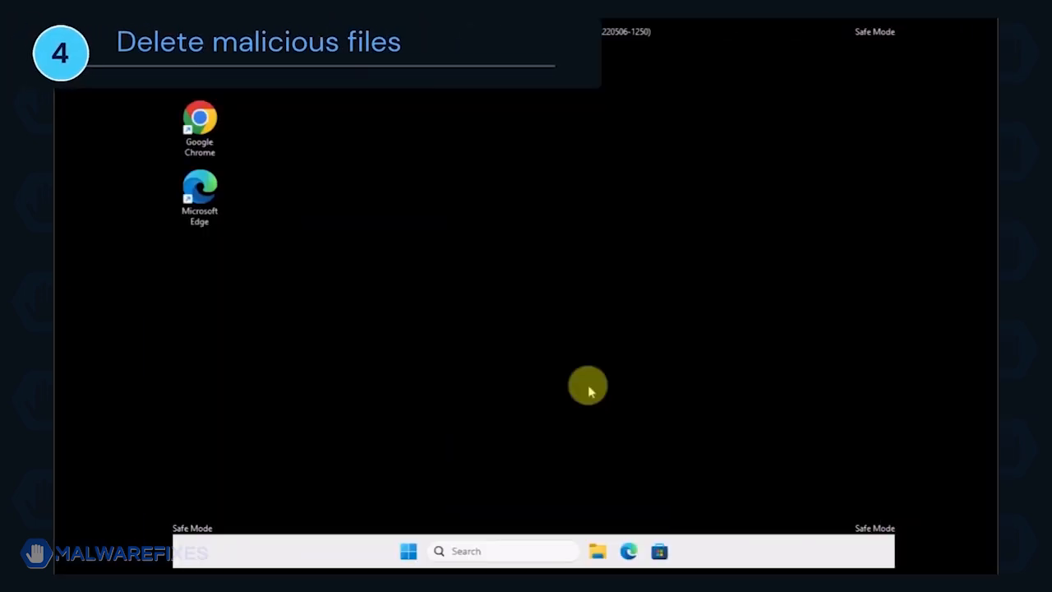
- Open File Explorer and turn on the display of hidden items
click(597, 553)
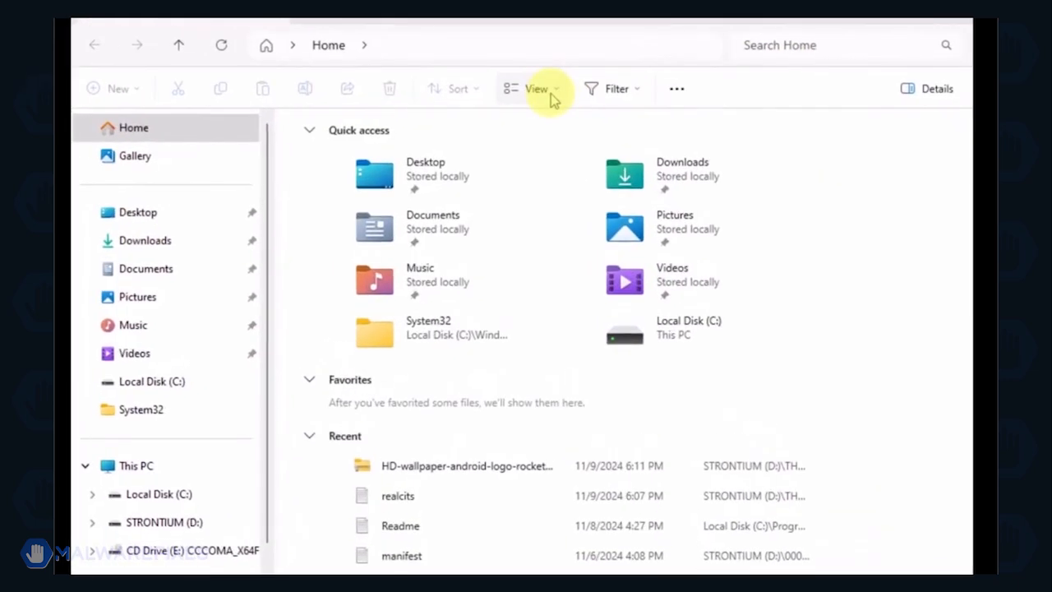
click(552, 95)
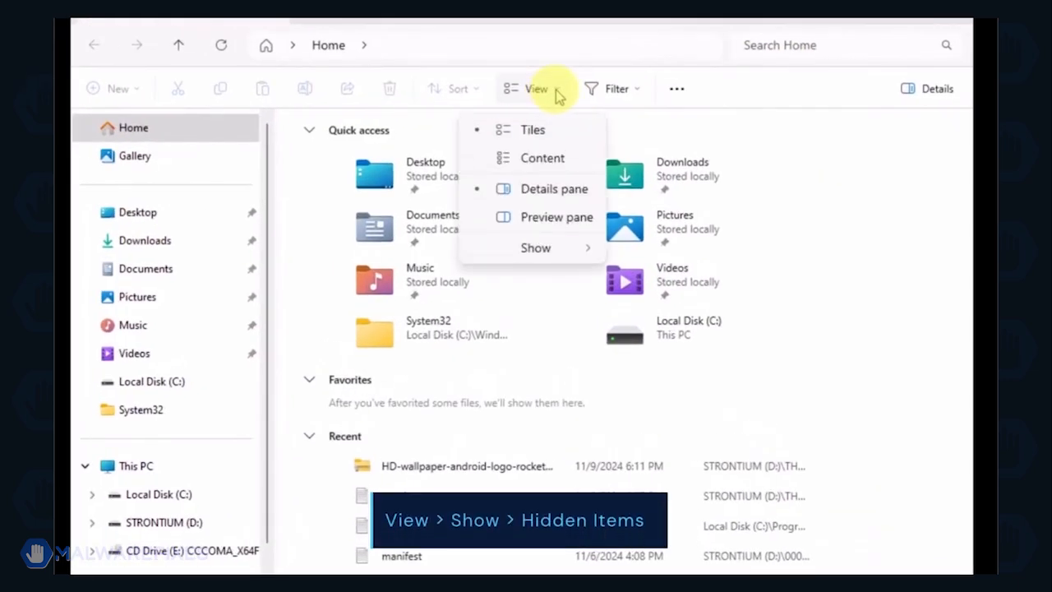
click(561, 252)
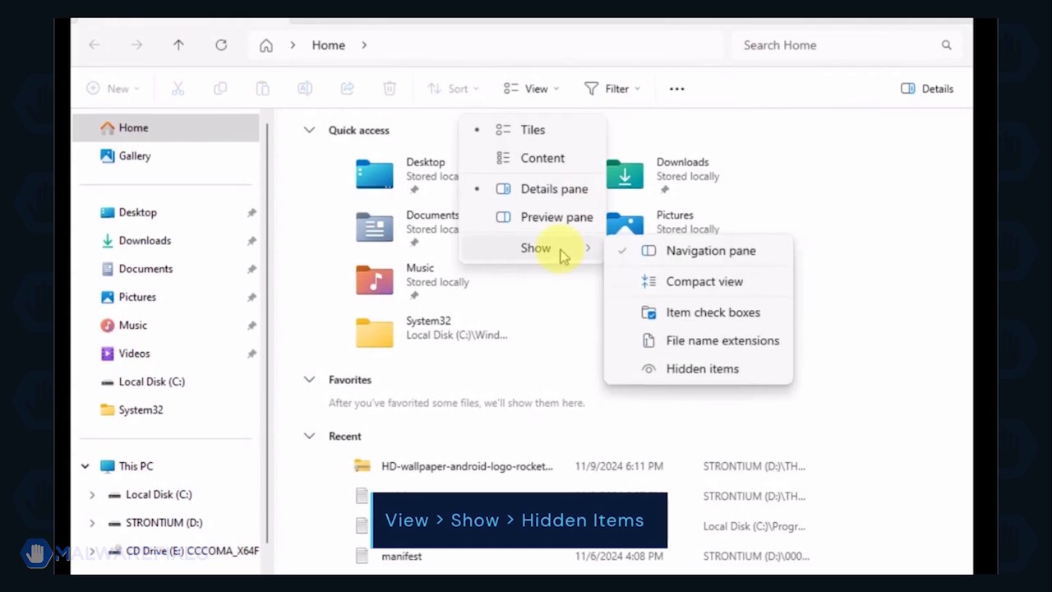
click(722, 371)
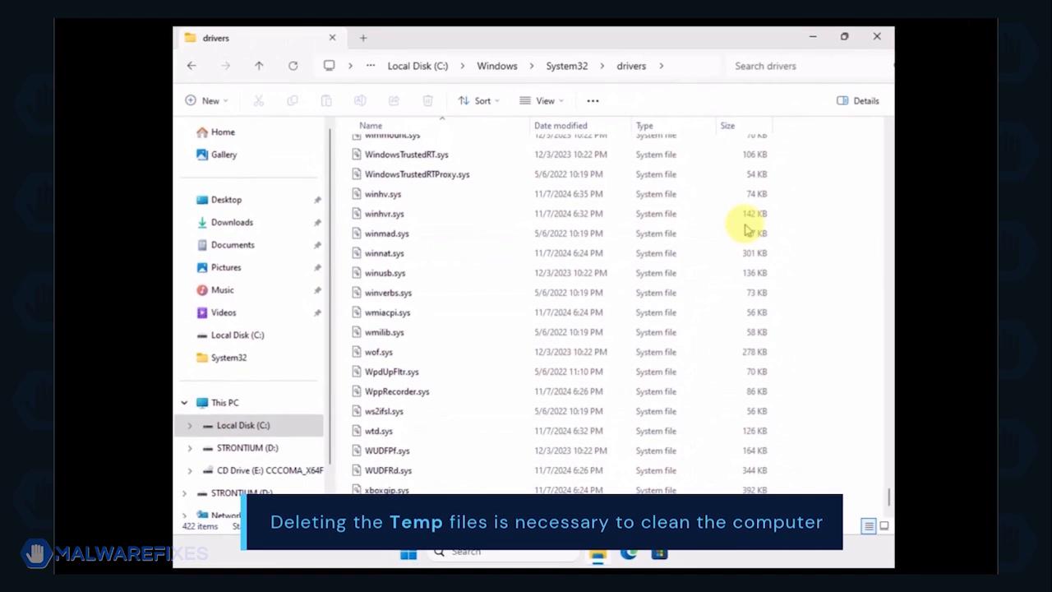
- Go to the folder C:\Users\MalwareFixes\AppData\Local\Temp
click(268, 432)
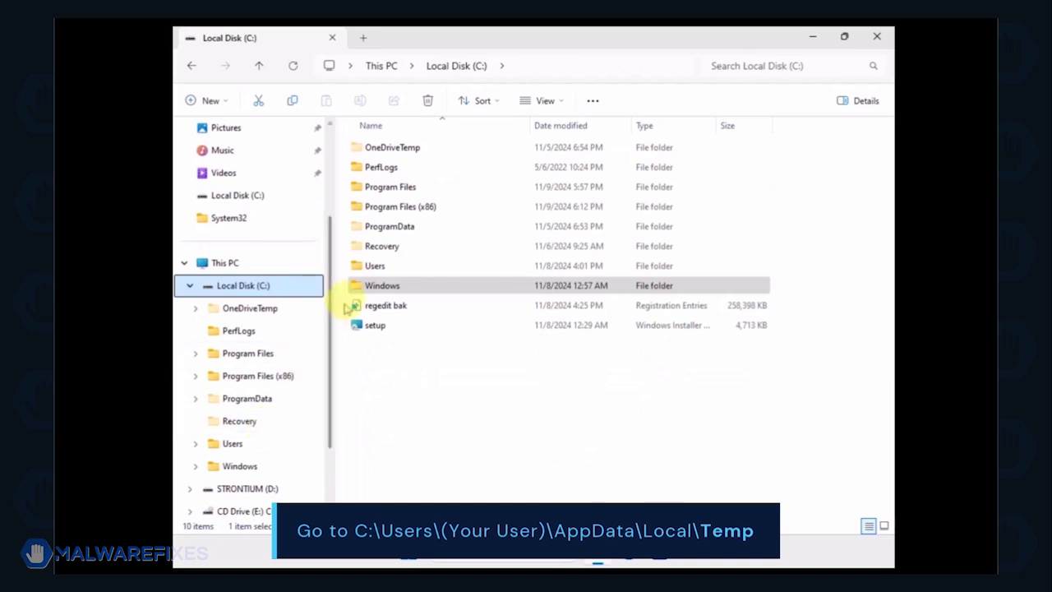
double_click(371, 267)
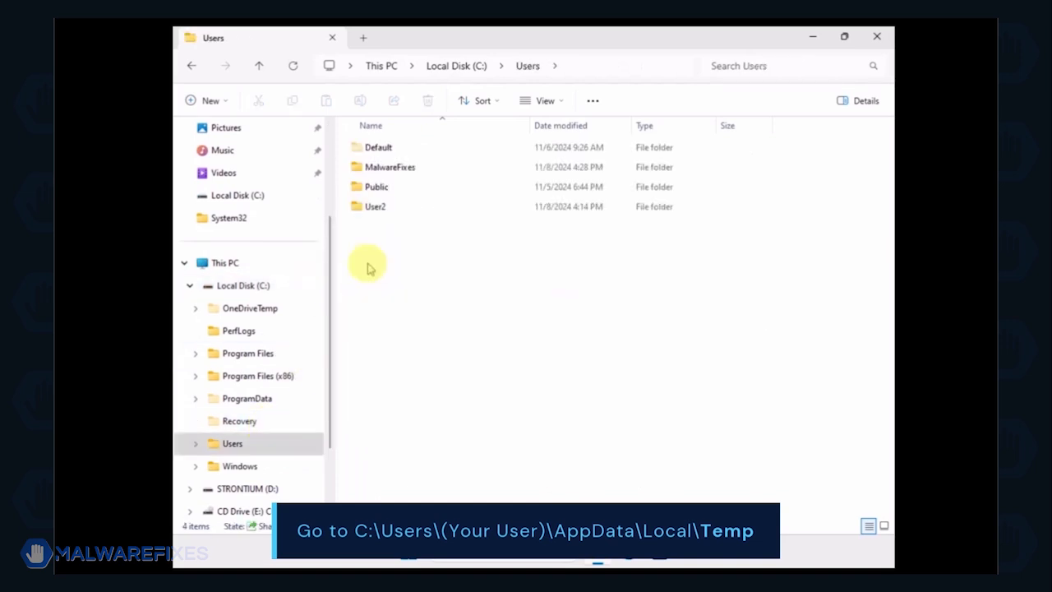
double_click(380, 168)
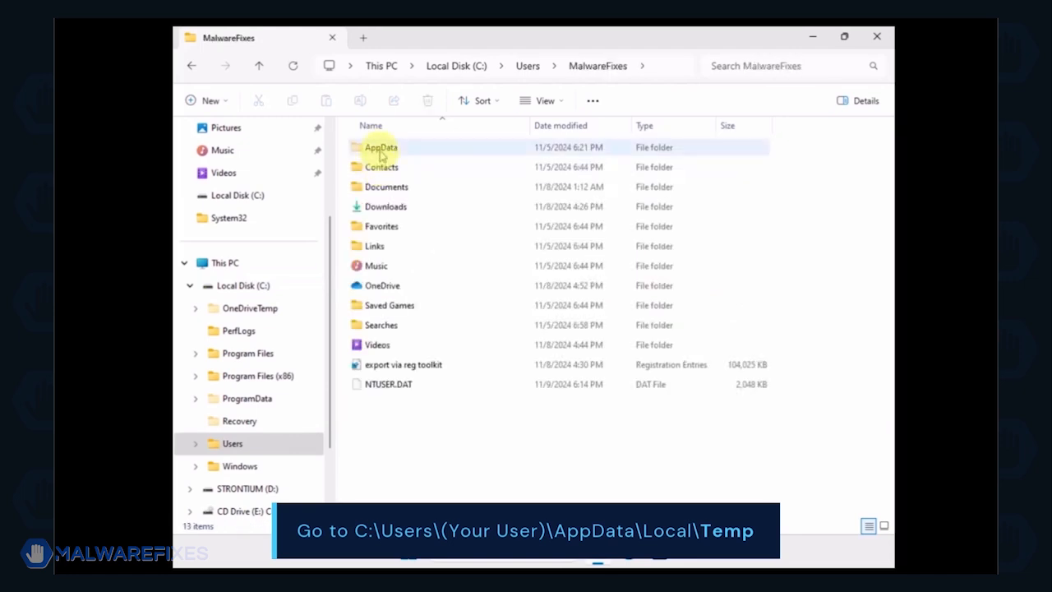
double_click(378, 149)
double_click(379, 151)
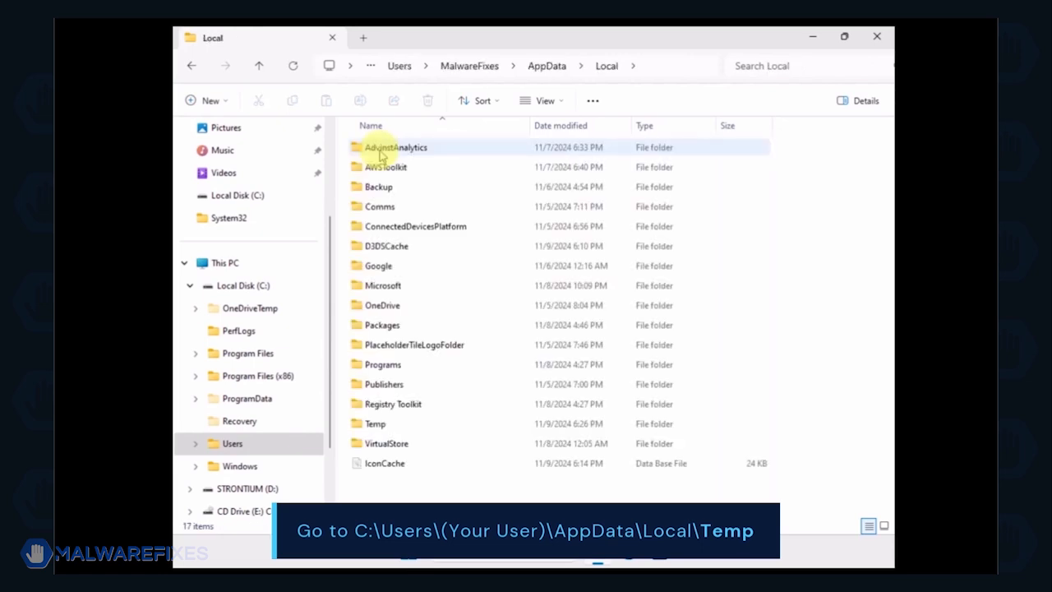
double_click(374, 424)
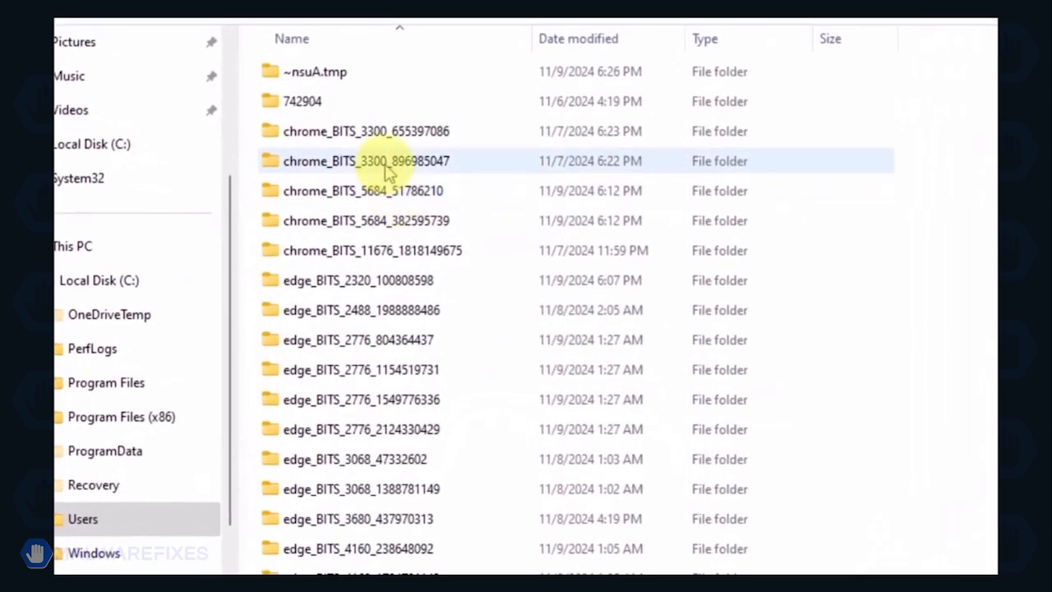
- Delete all files and folders in the Temp folder, leaving any undeletable files unselected
key(ctrl+a)
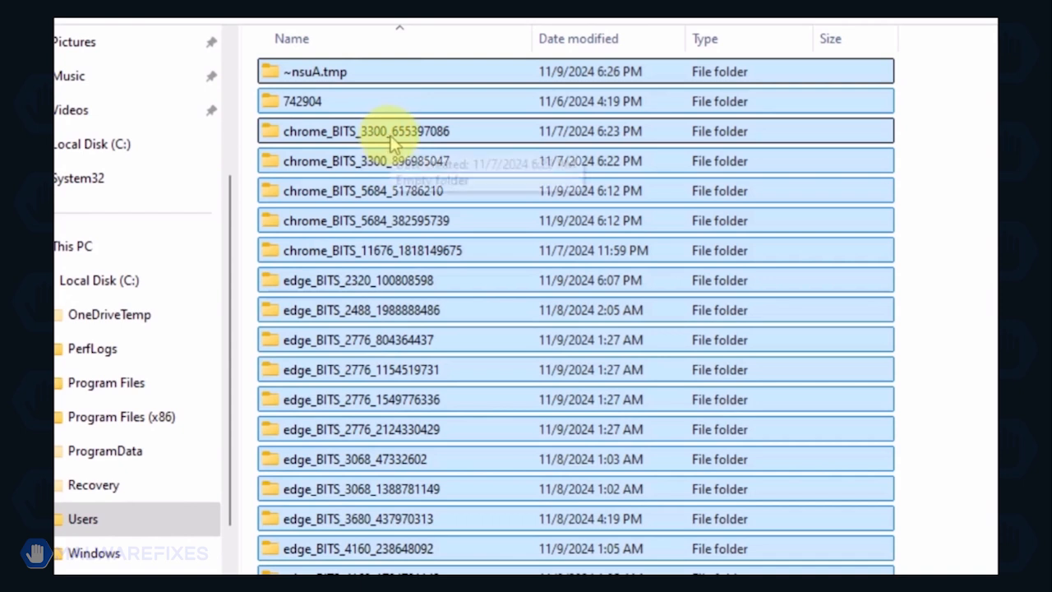
right_click(392, 143)
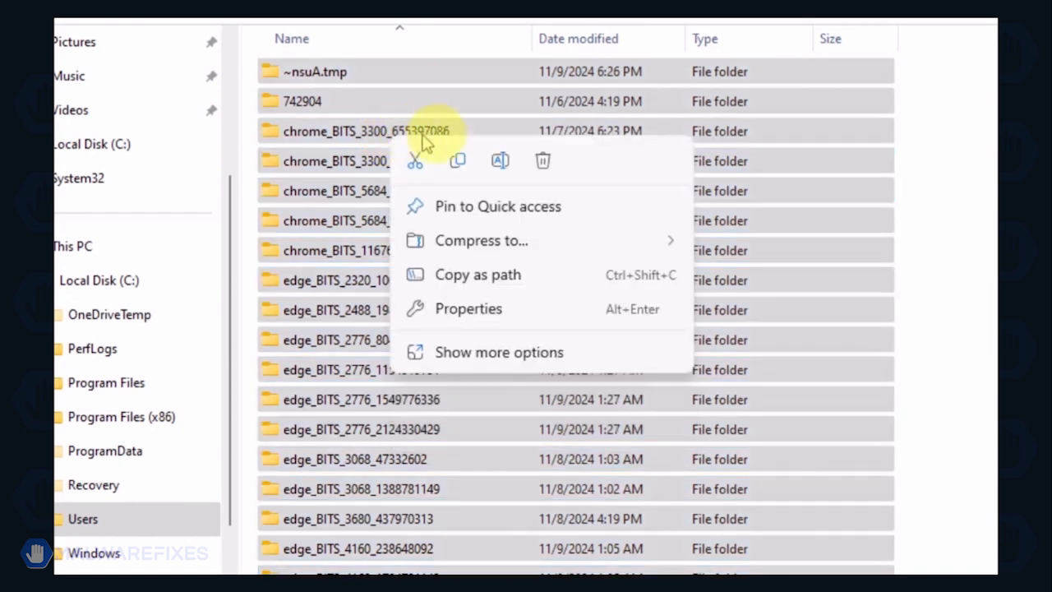
click(546, 163)
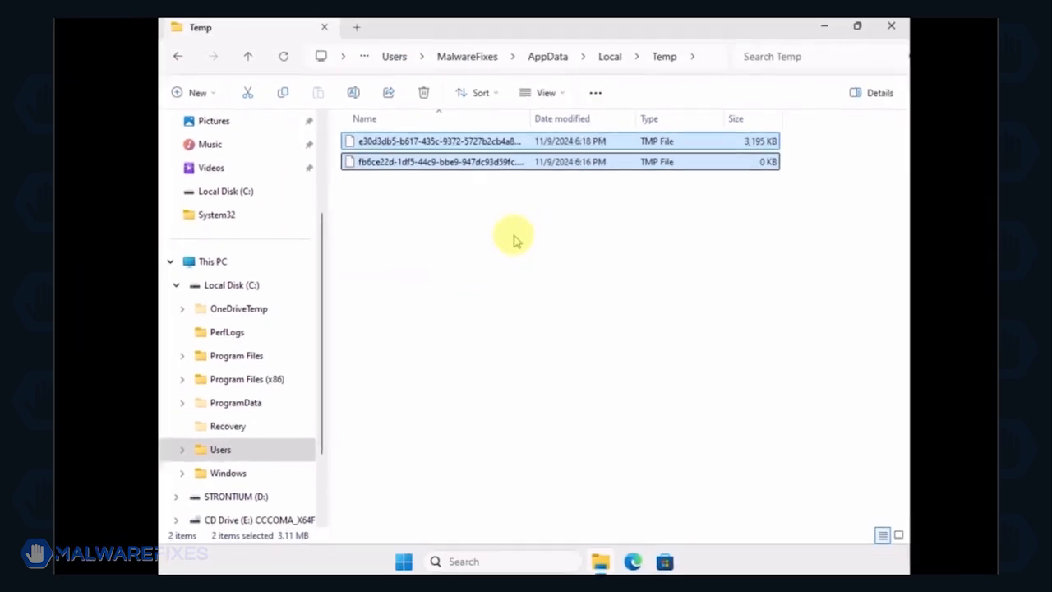
click(514, 240)
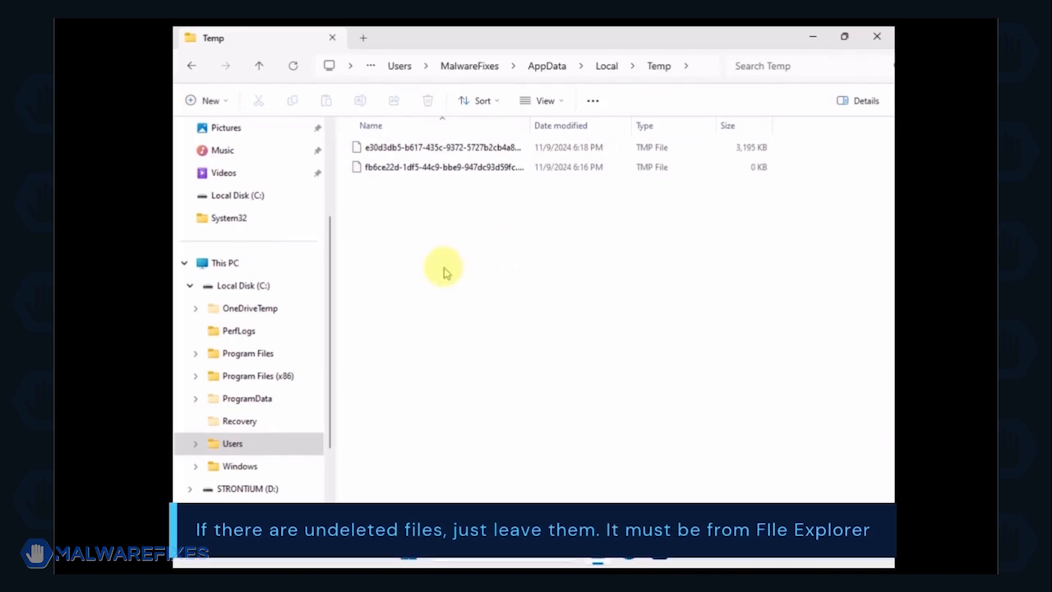
- Go to the folder C:\ProgramData\Microsoft\Windows Defender
click(261, 294)
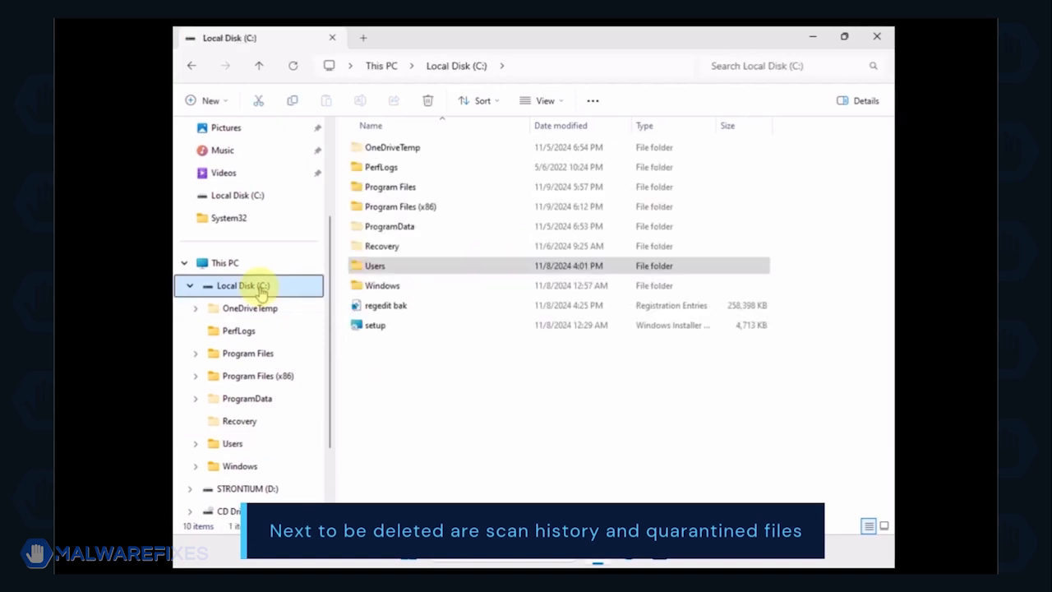
double_click(400, 228)
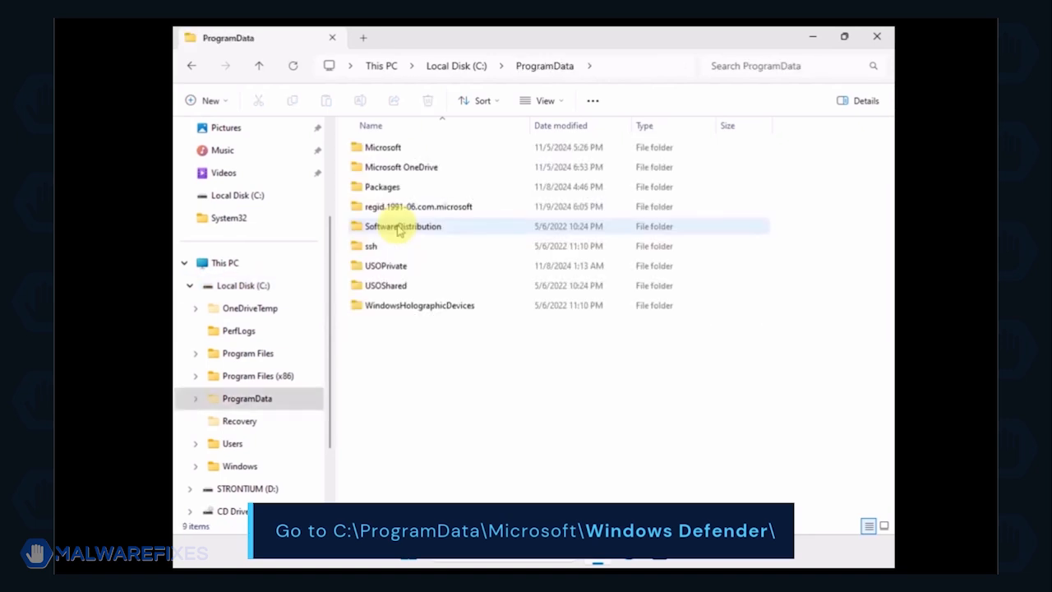
double_click(383, 148)
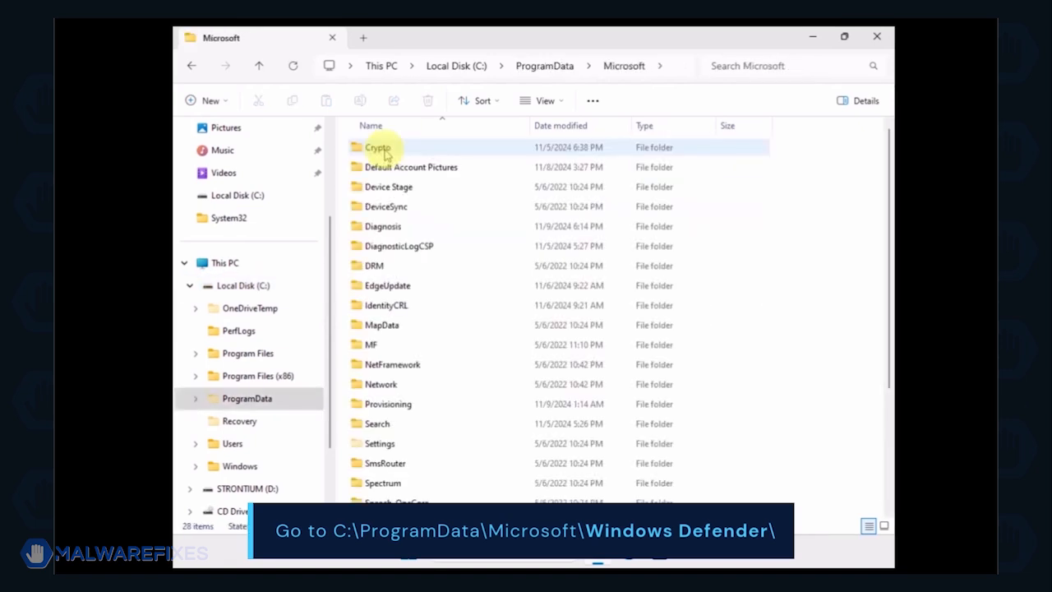
scroll(460, 328, down, 3)
click(419, 407)
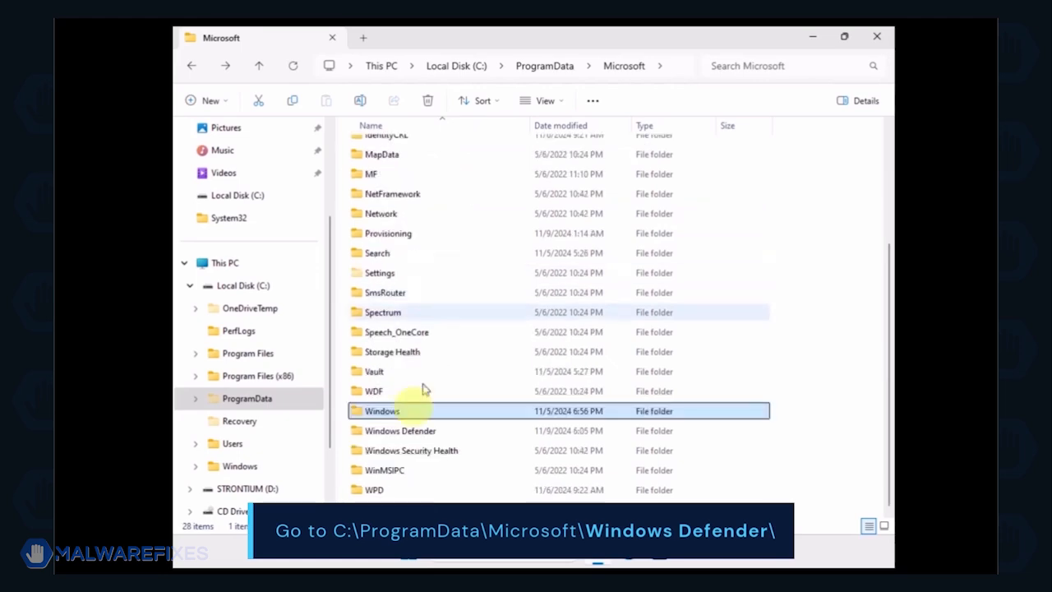
double_click(408, 433)
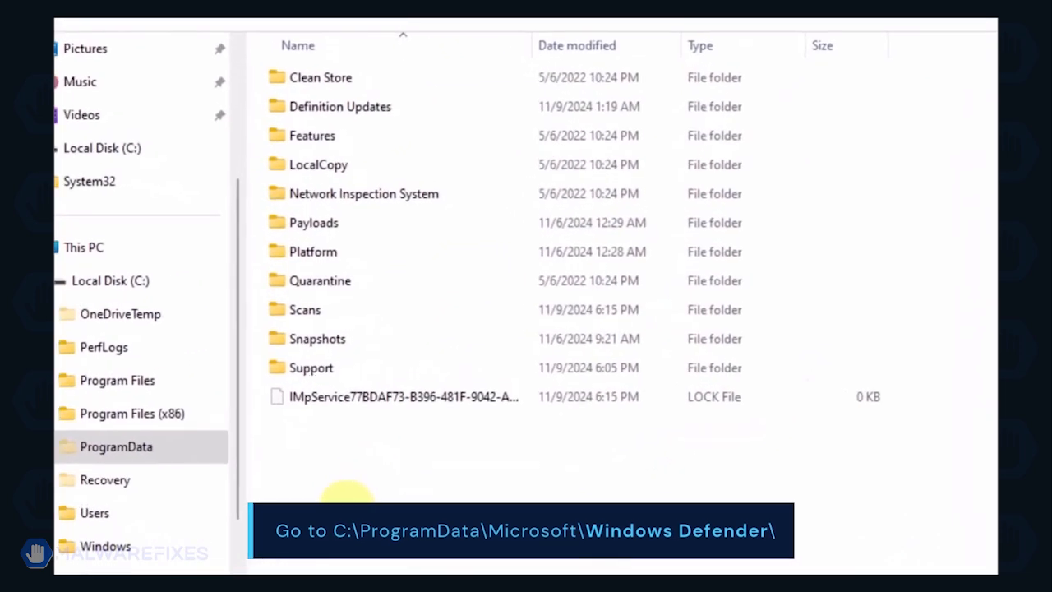
- Delete the Quarantine folder inside the Windows Defender folder
click(330, 288)
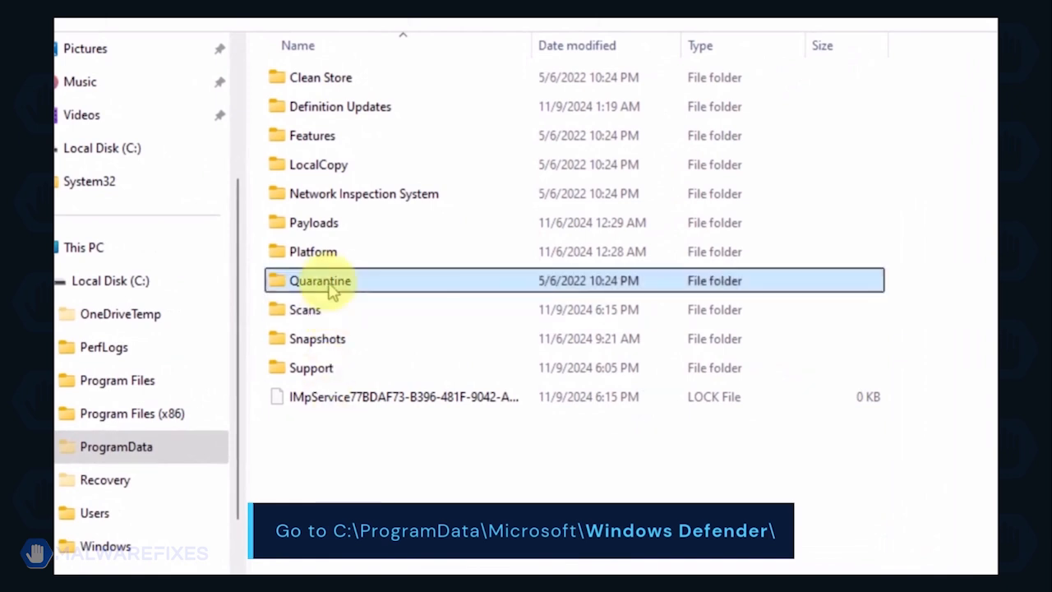
right_click(390, 292)
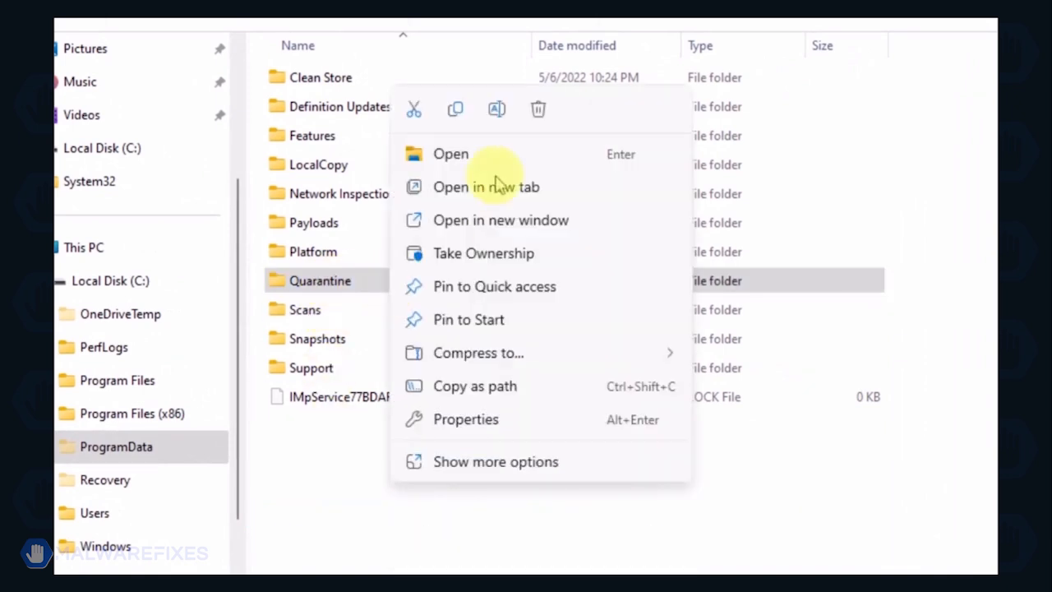
click(536, 110)
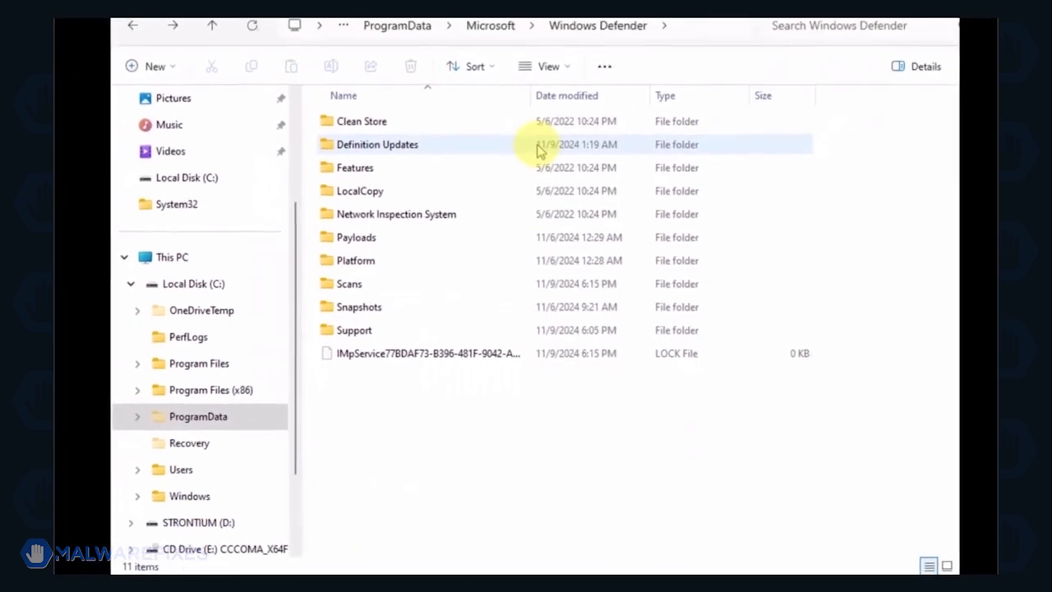
- Go to Scans\History\Results within the Windows Defender folder and delete the Quick and Resource folders
double_click(400, 289)
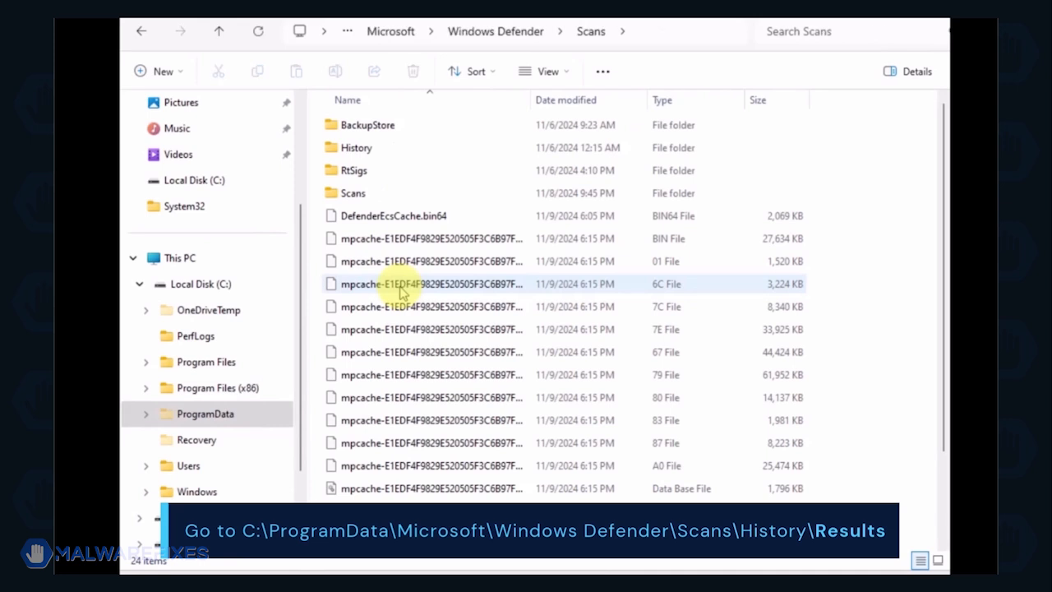
double_click(355, 148)
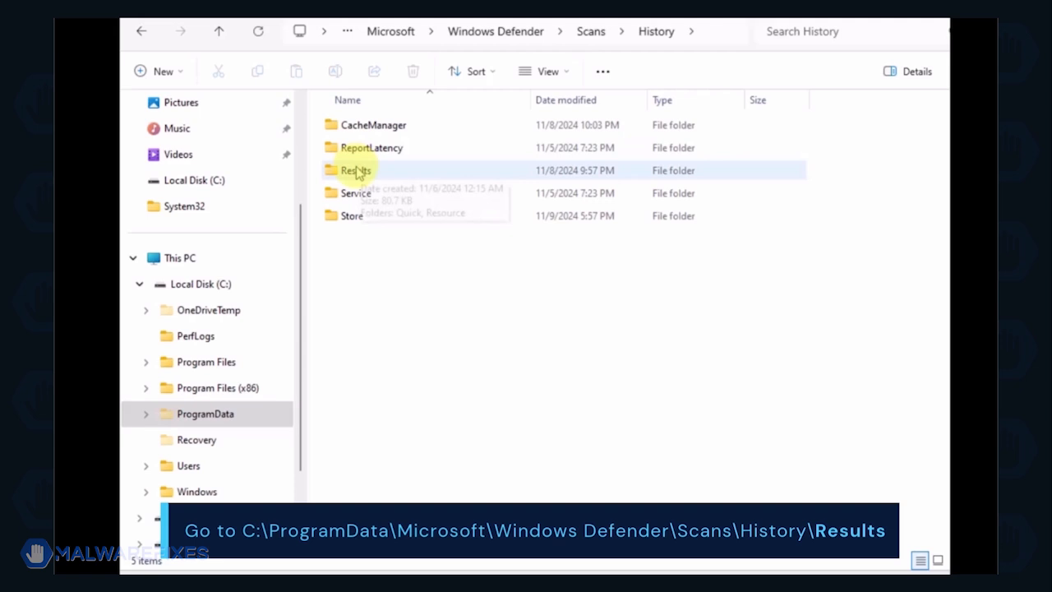
double_click(355, 170)
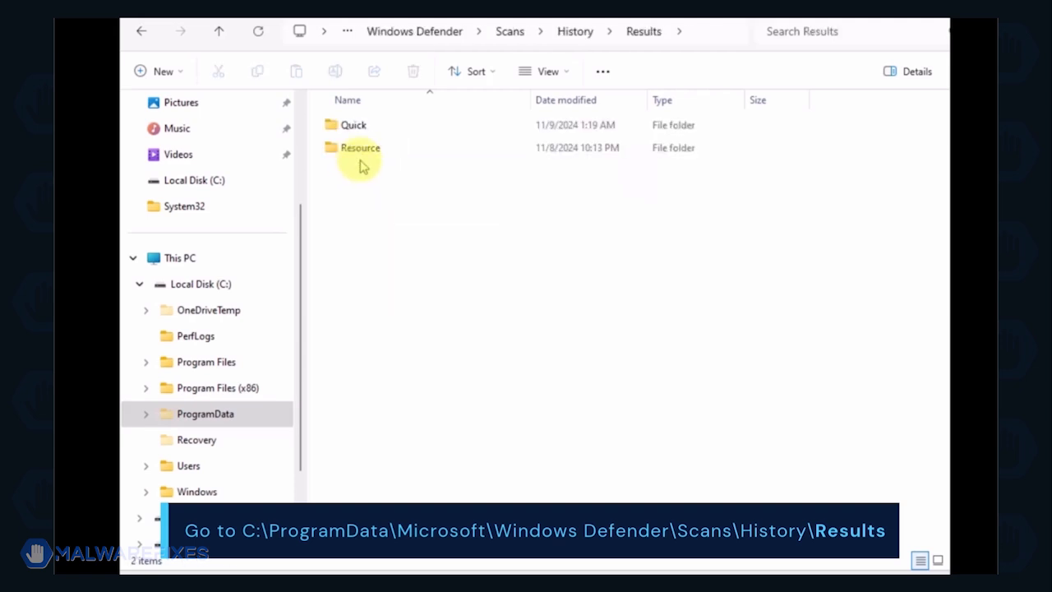
key(ctrl+a)
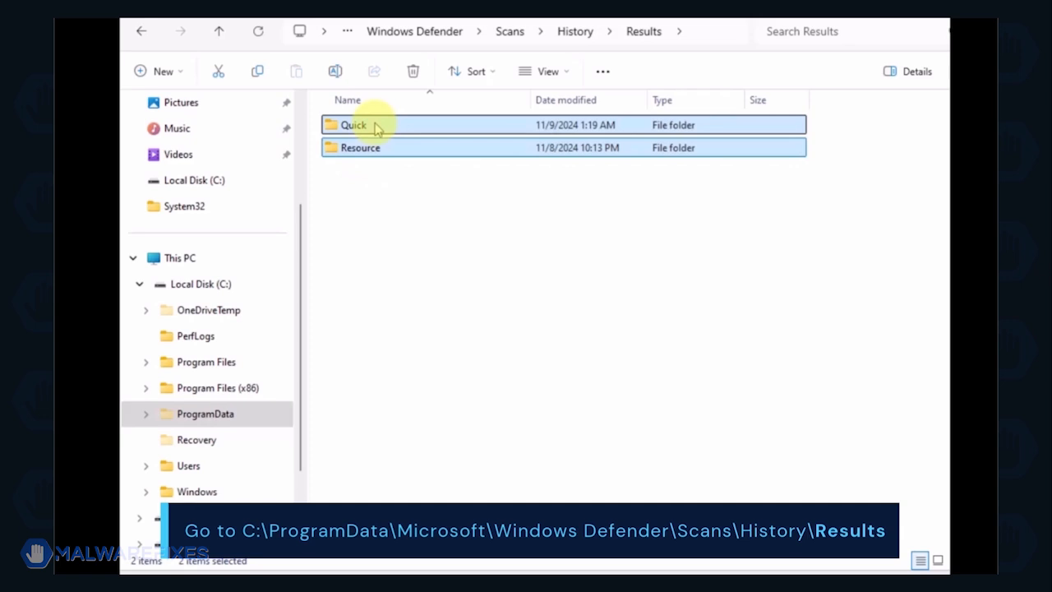
right_click(376, 129)
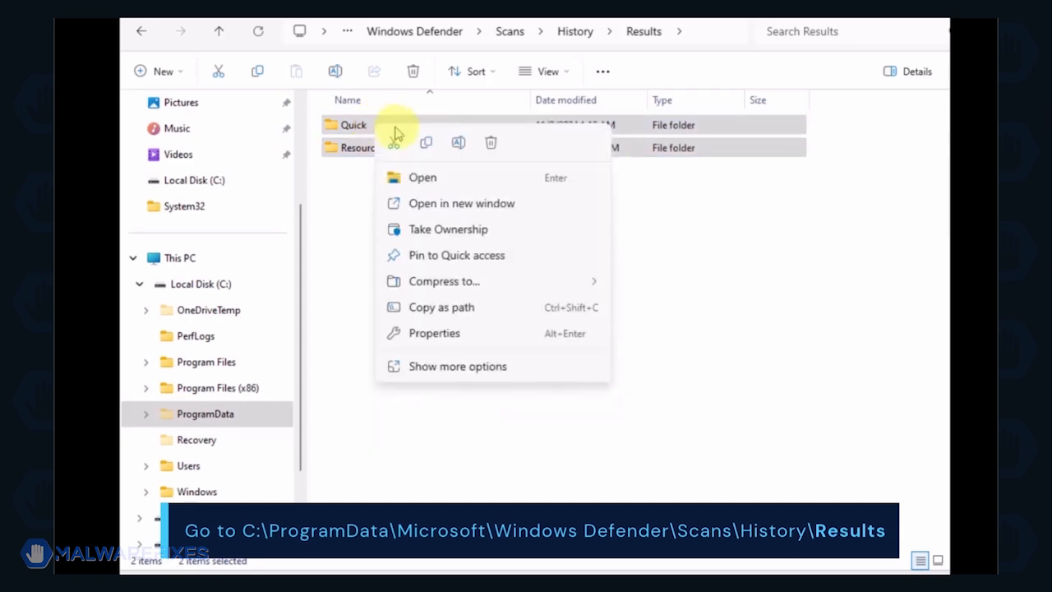
click(489, 144)
- Delete everything in the Service folder under Windows Defender\Scans\History and close File Explorer
click(138, 31)
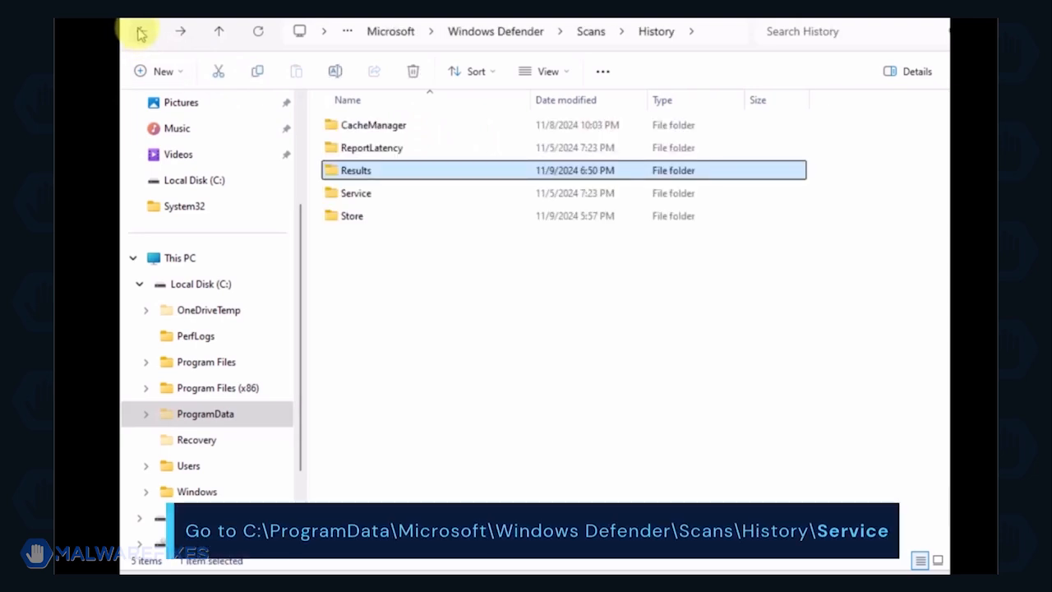
double_click(360, 194)
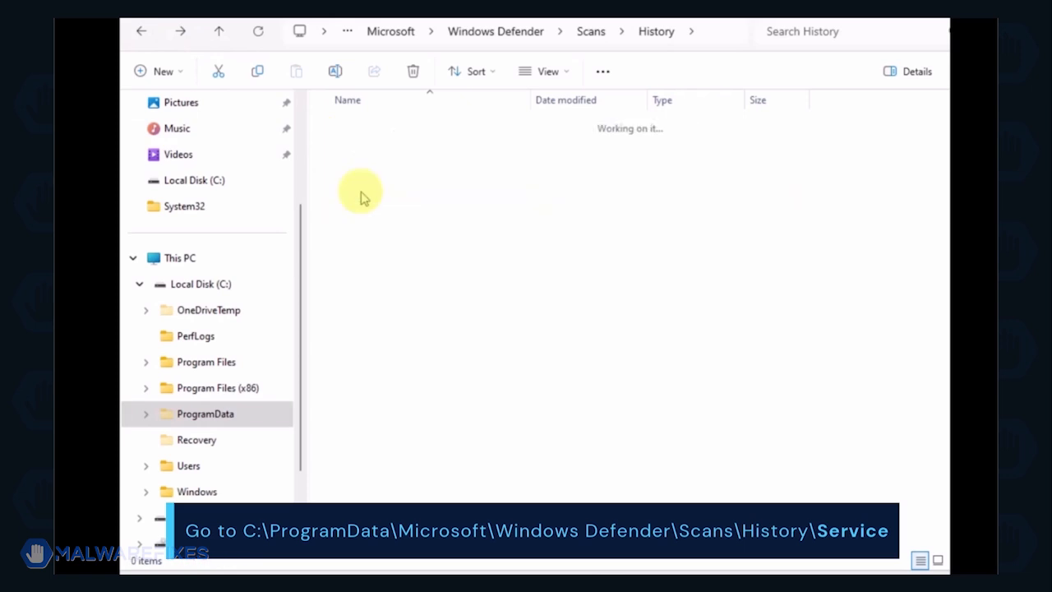
key(ctrl+a)
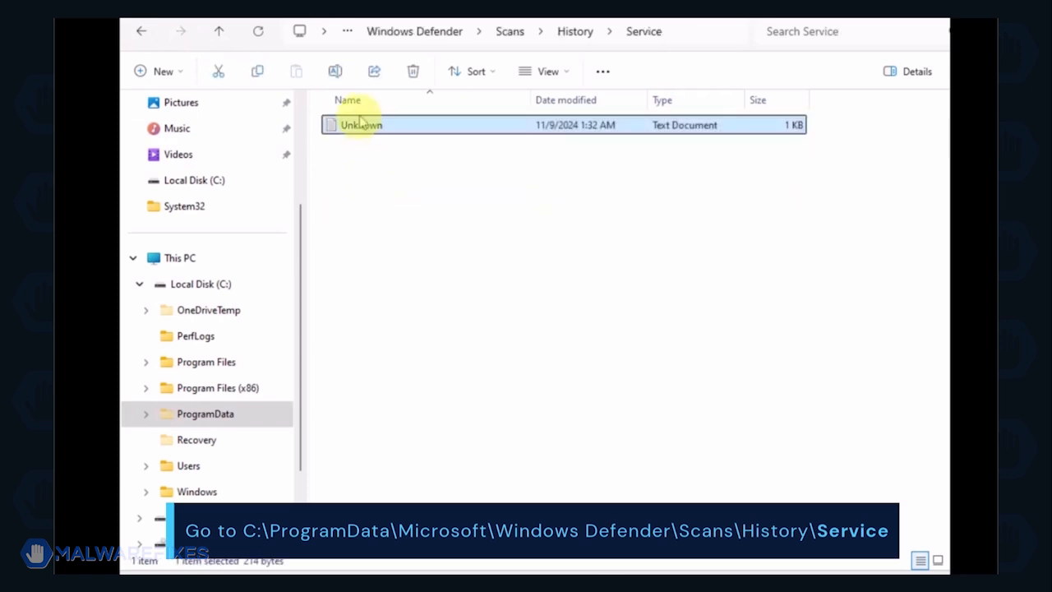
right_click(360, 130)
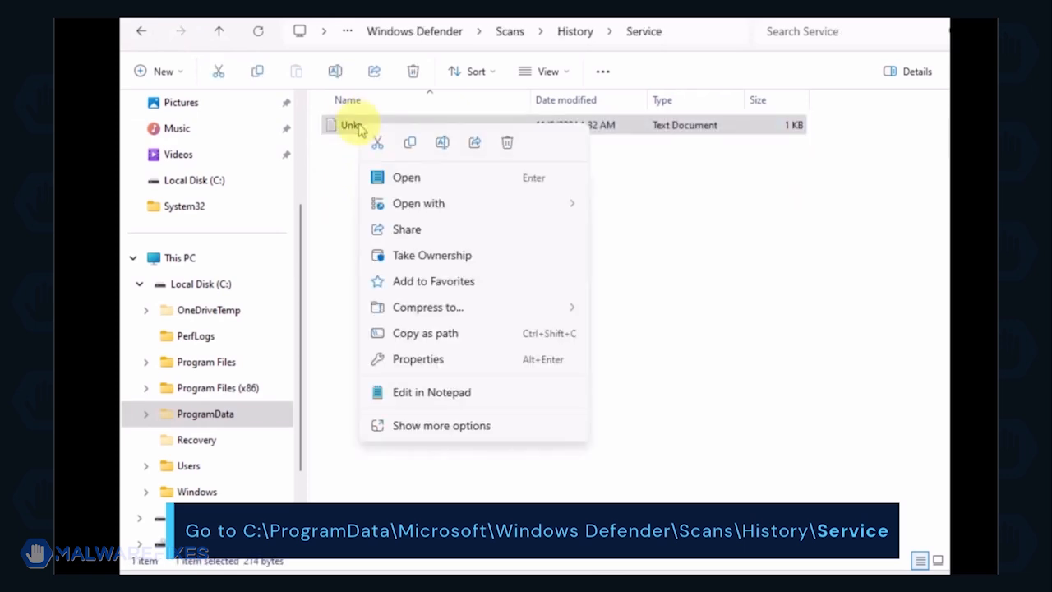
click(506, 143)
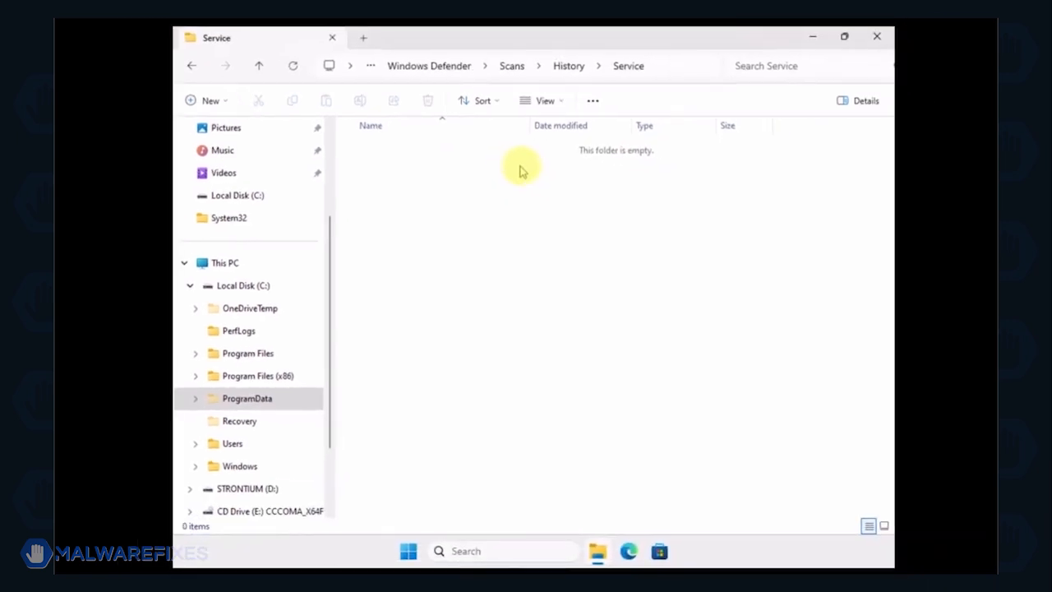
click(878, 38)
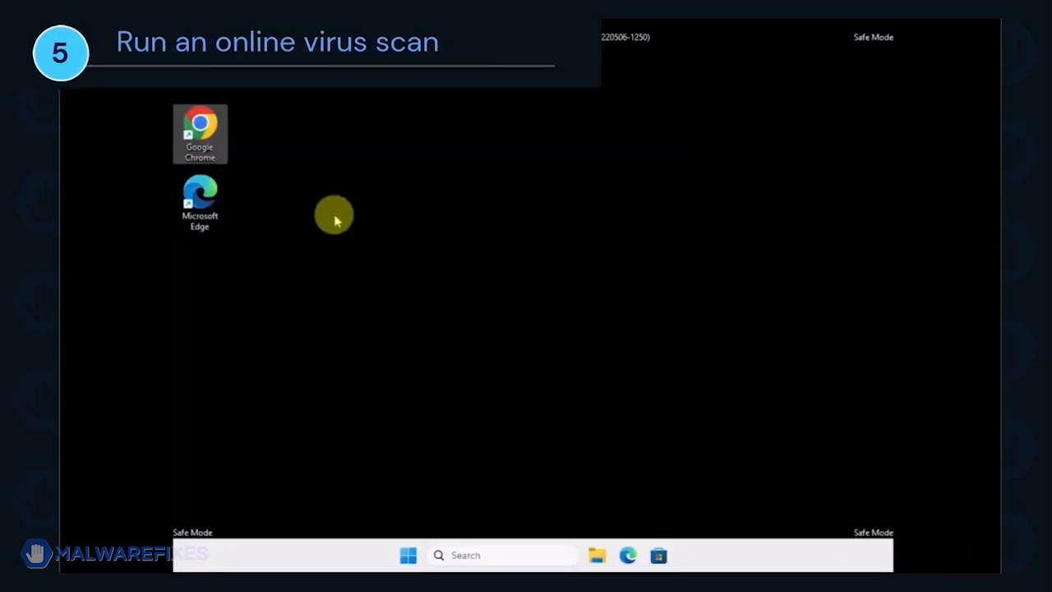
- Switch to Google Chrome and search Google for "eSET's Free Online Scanner"
double_click(220, 138)
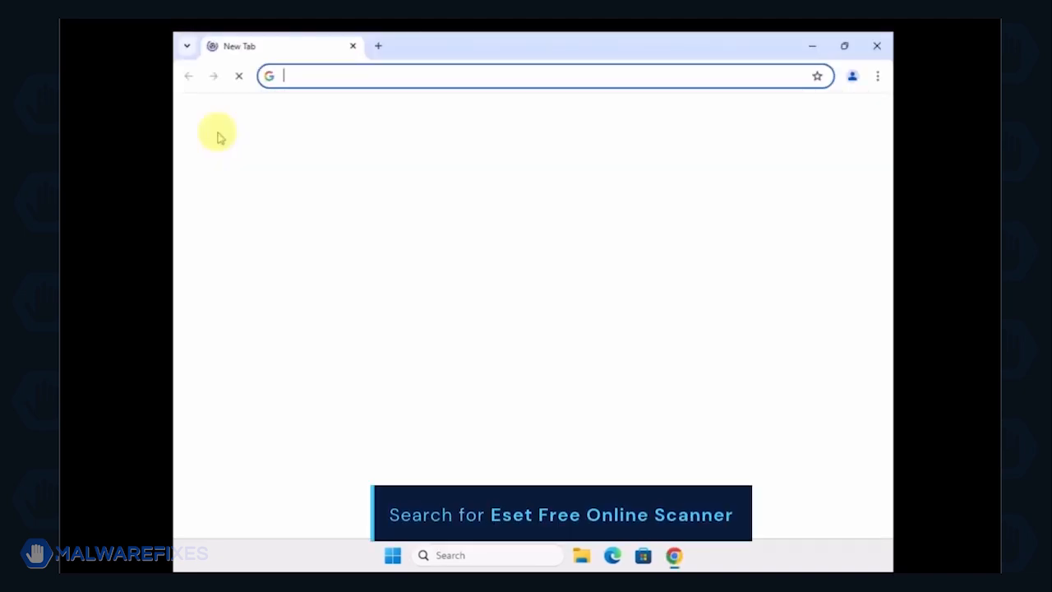
click(426, 294)
text(eSET's Free Online Scanner)
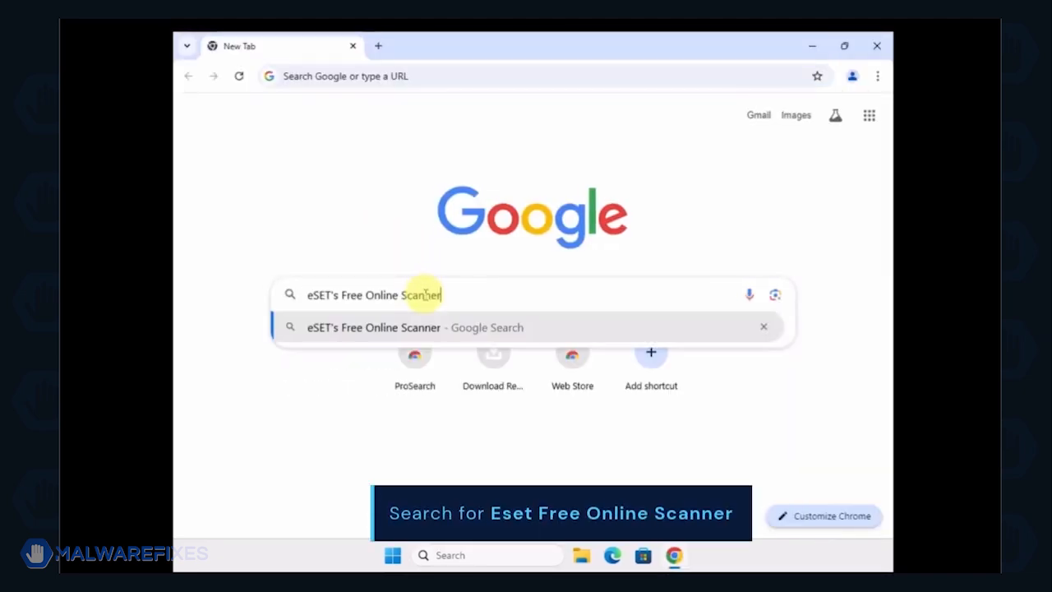
key(Return)
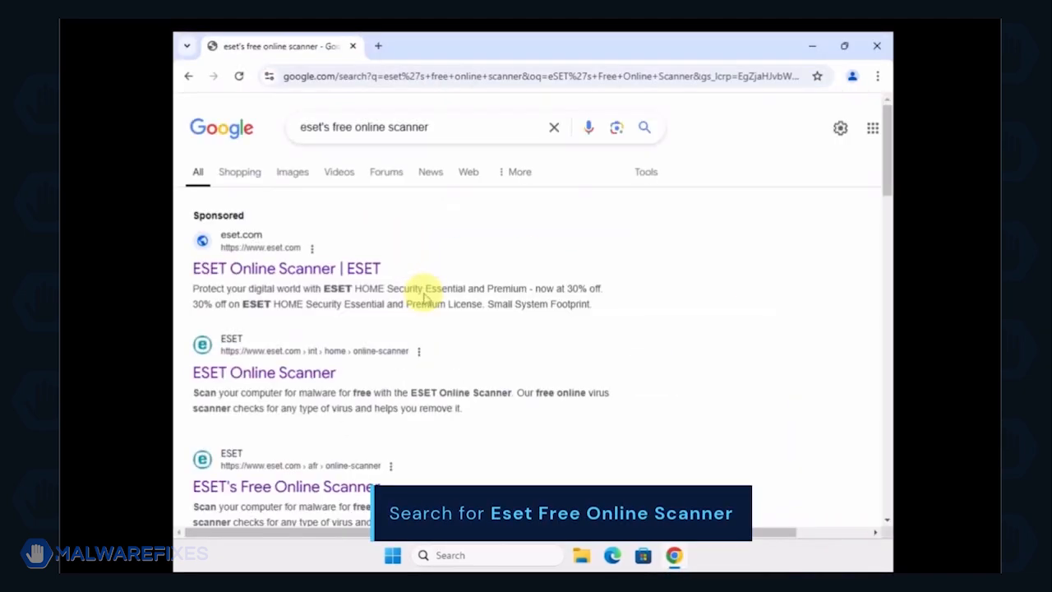
- Download esetonlinescanner.exe as the one-time scan from ESET's Free Online Scanner page and run it as administrator from the Downloads folder
scroll(424, 292, down, 3)
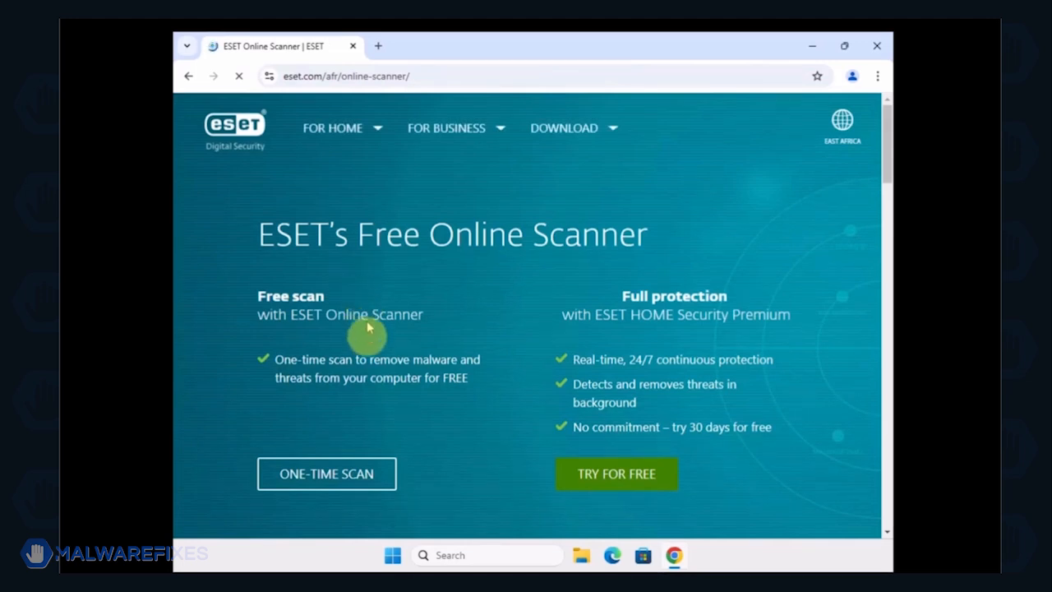
click(340, 473)
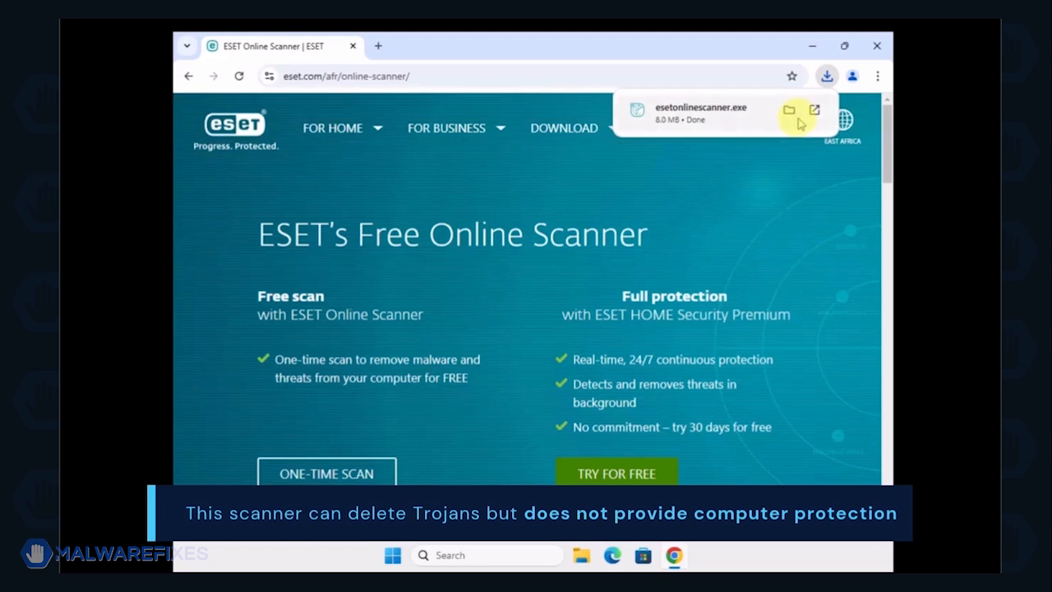
click(789, 110)
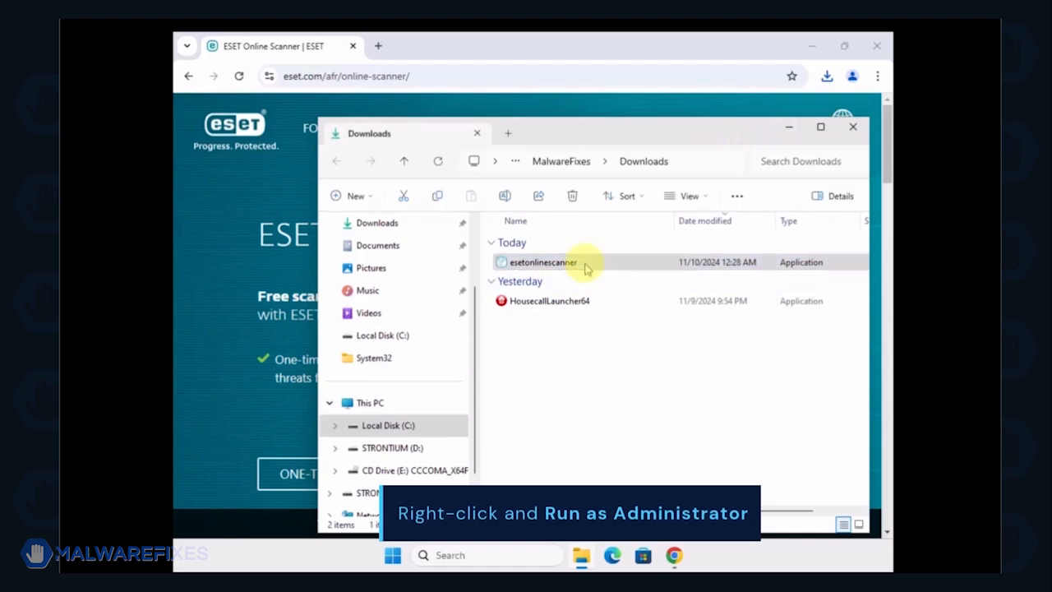
right_click(586, 269)
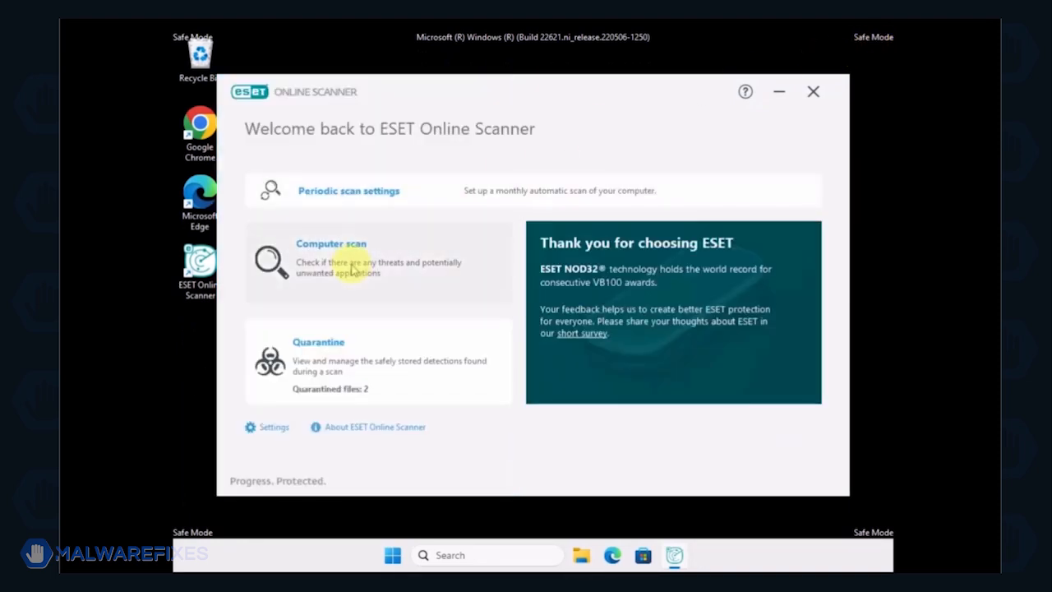
- Run a full computer scan, proceed through its detailed results and close ESET Online Scanner without submitting an email address
click(352, 270)
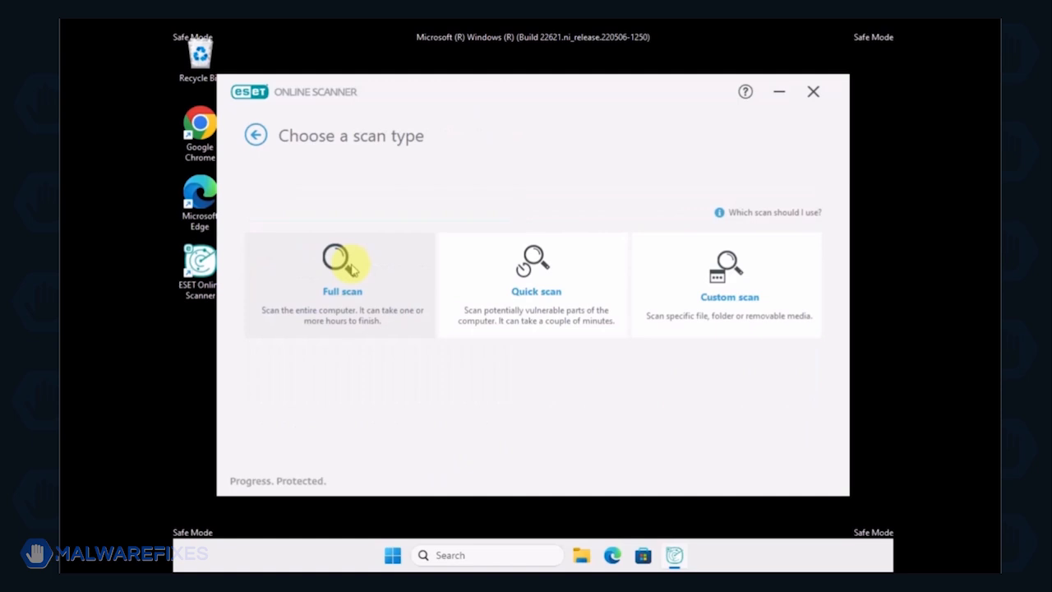
click(352, 268)
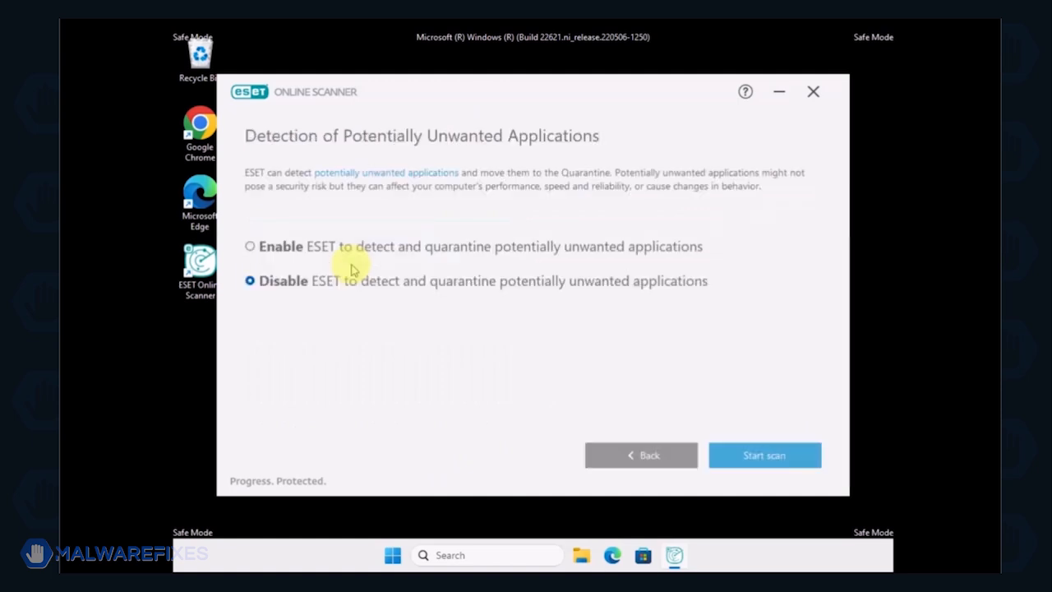
click(781, 462)
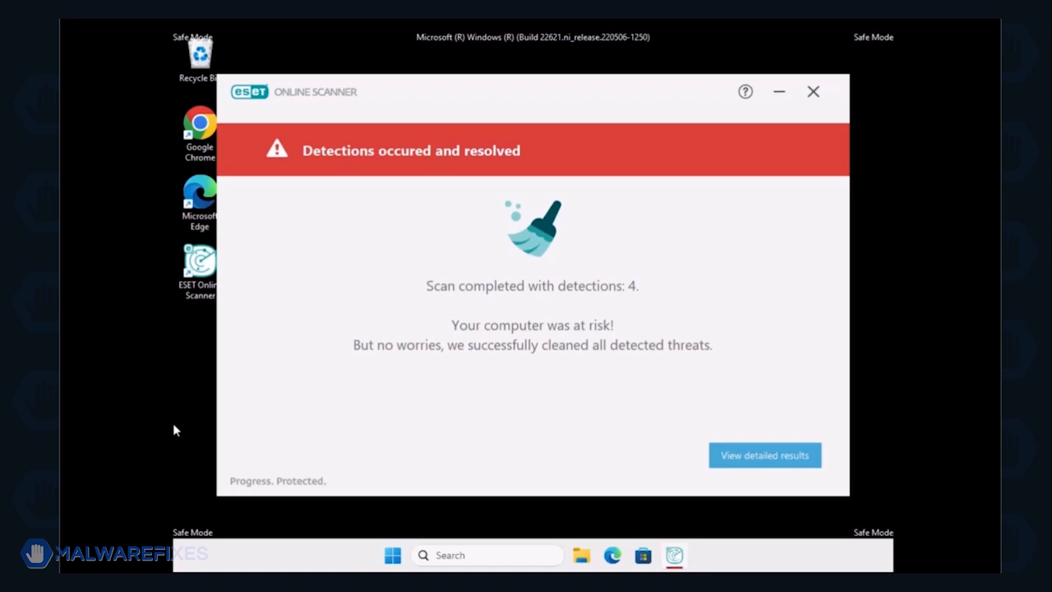
click(780, 466)
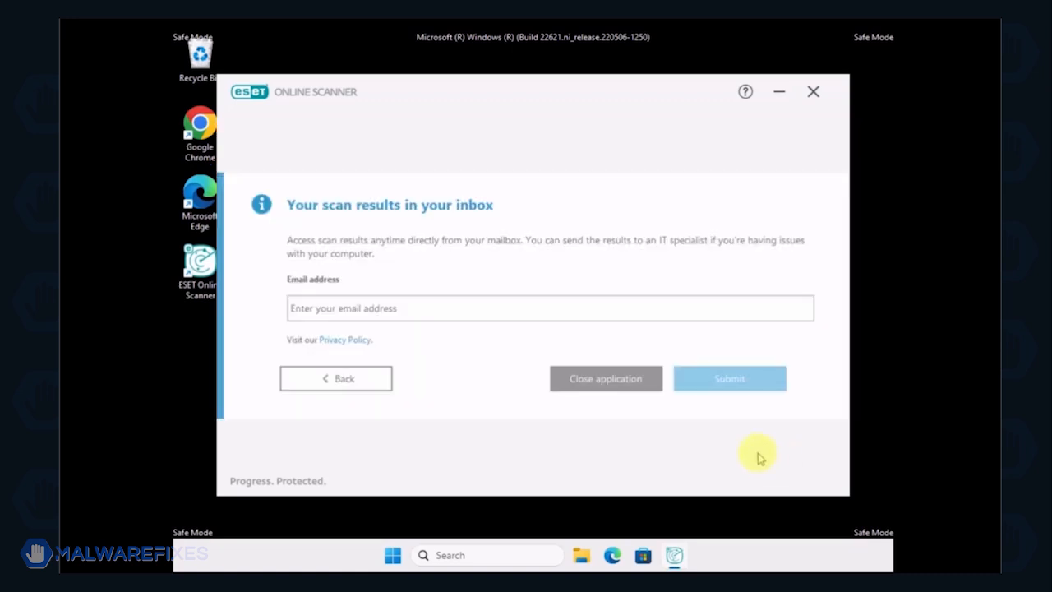
click(604, 380)
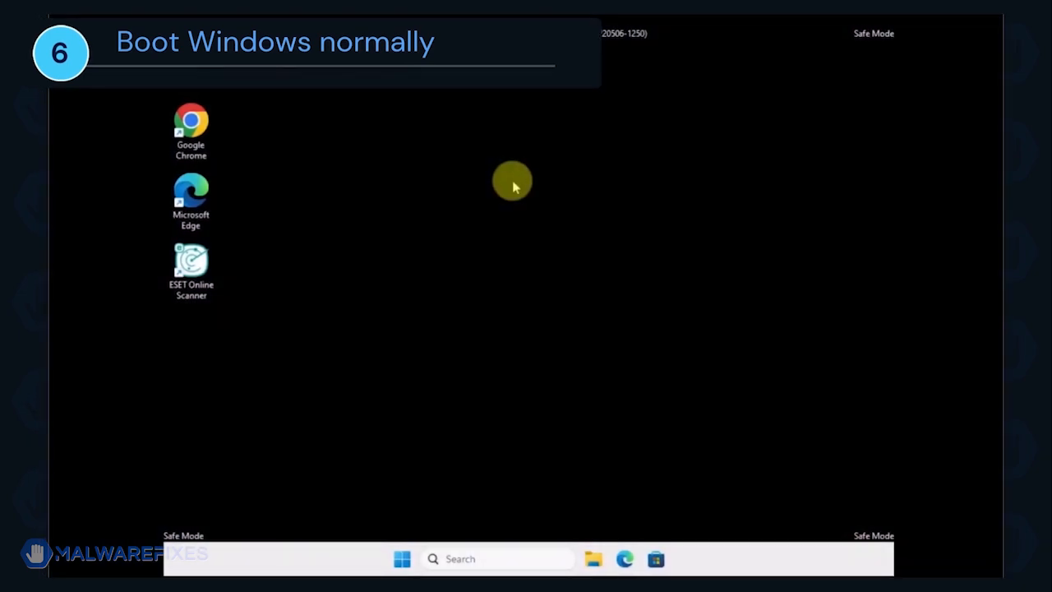
- Open System Configuration by running the command msconfig
key(super+r)
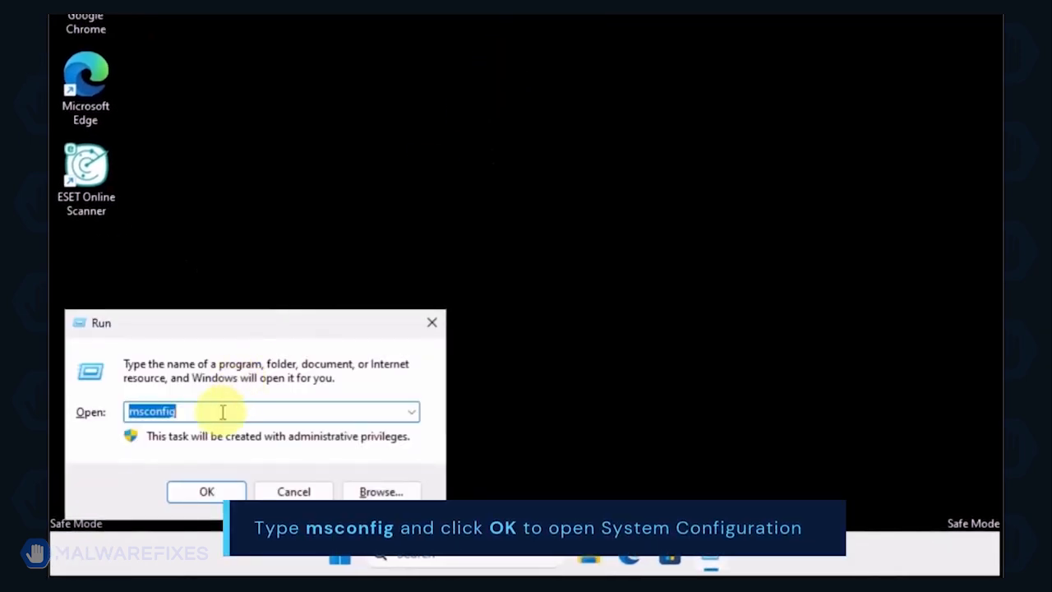
click(221, 411)
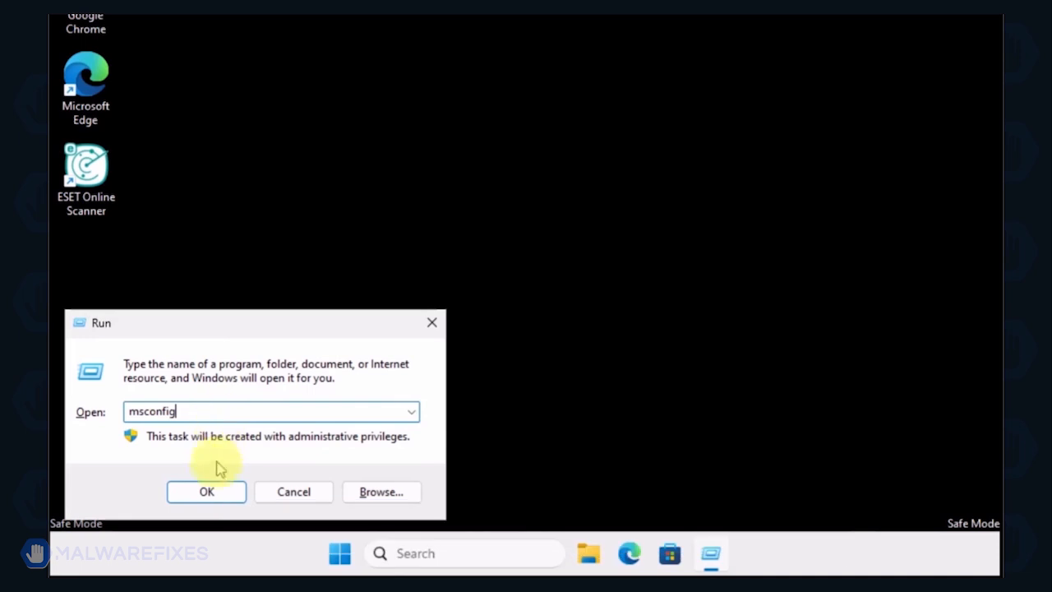
click(210, 493)
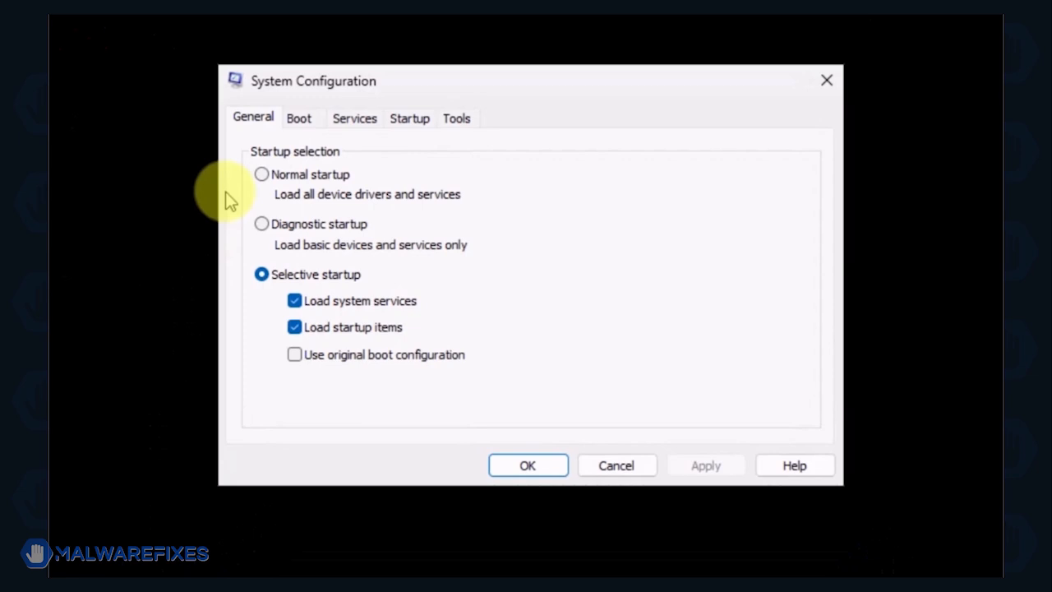
- Set the startup selection to Normal startup, apply the change and restart the computer
click(261, 175)
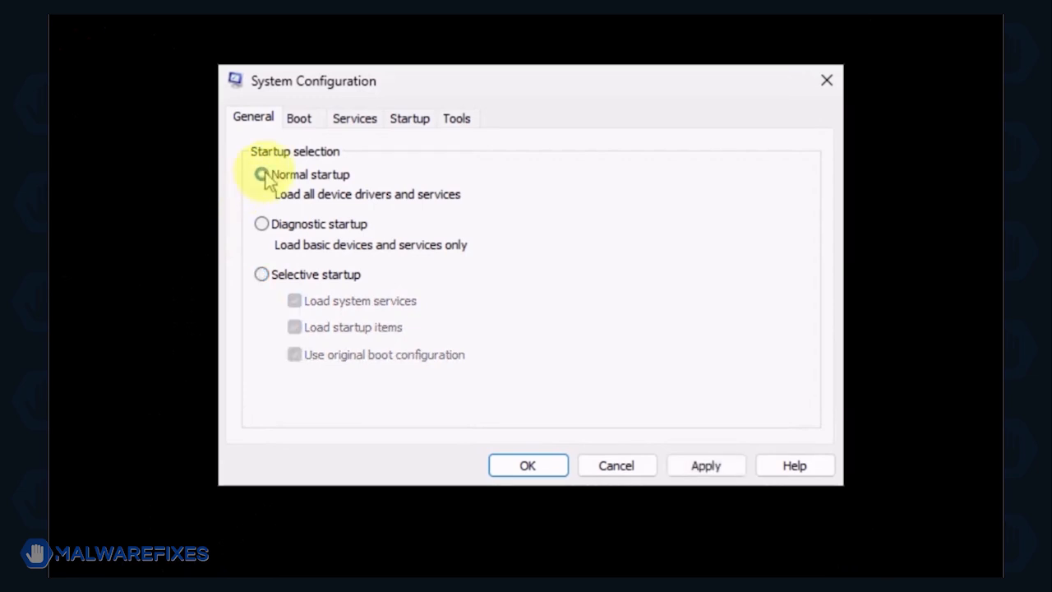
click(690, 462)
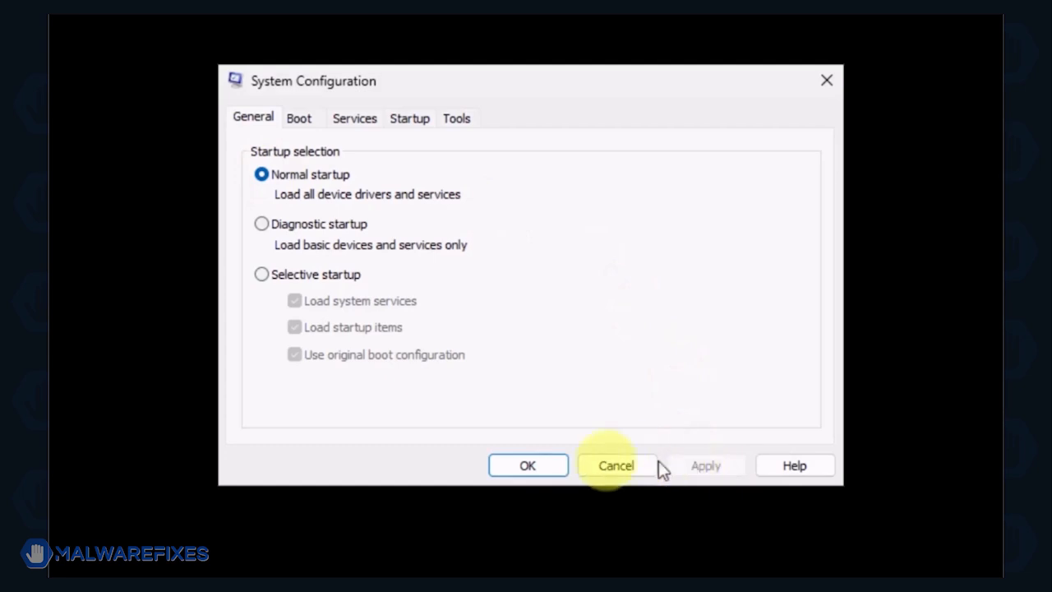
click(513, 467)
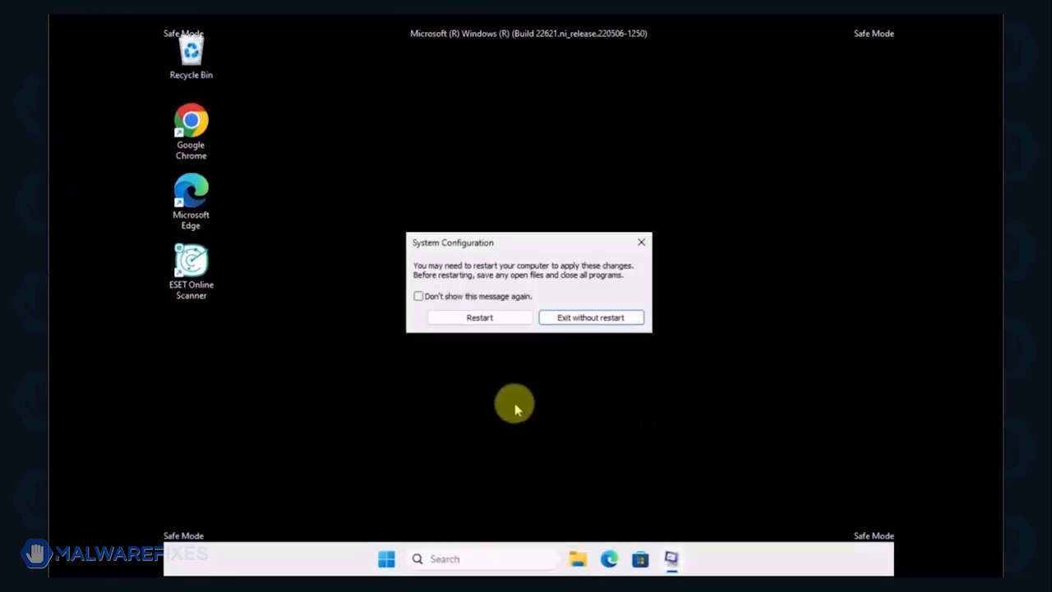
click(491, 320)
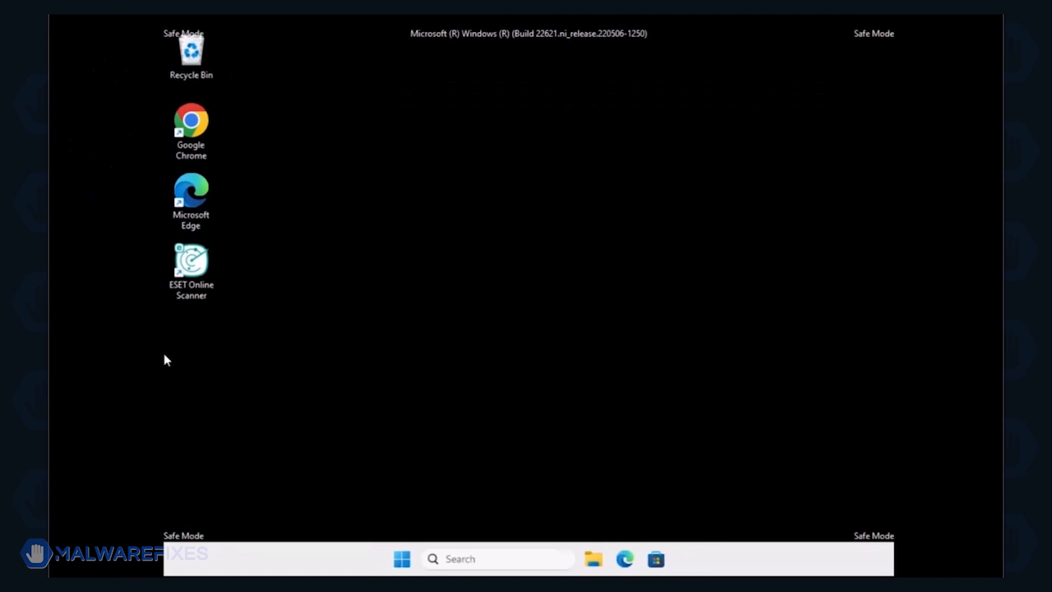